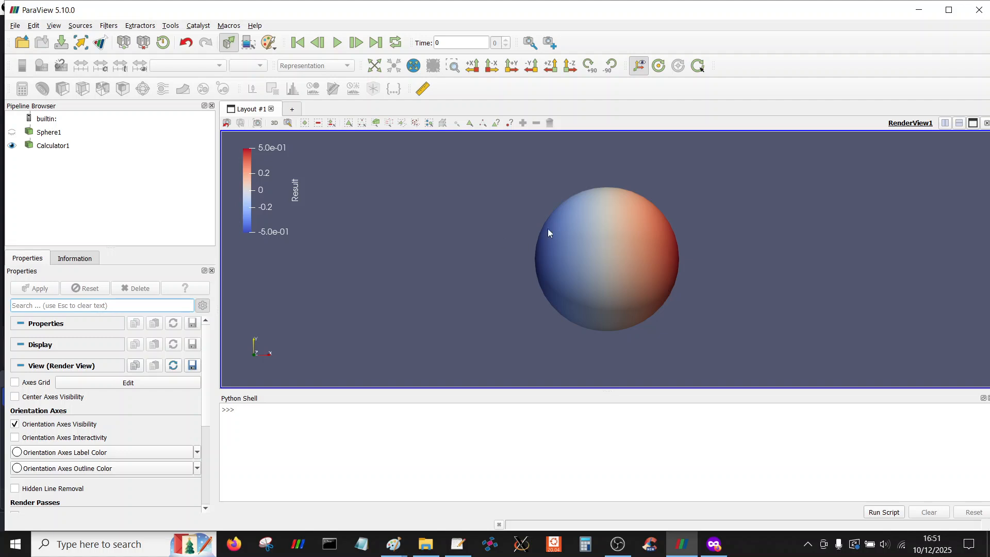
pyautogui.moveTo(556, 231); pyautogui.dragTo(596, 221)
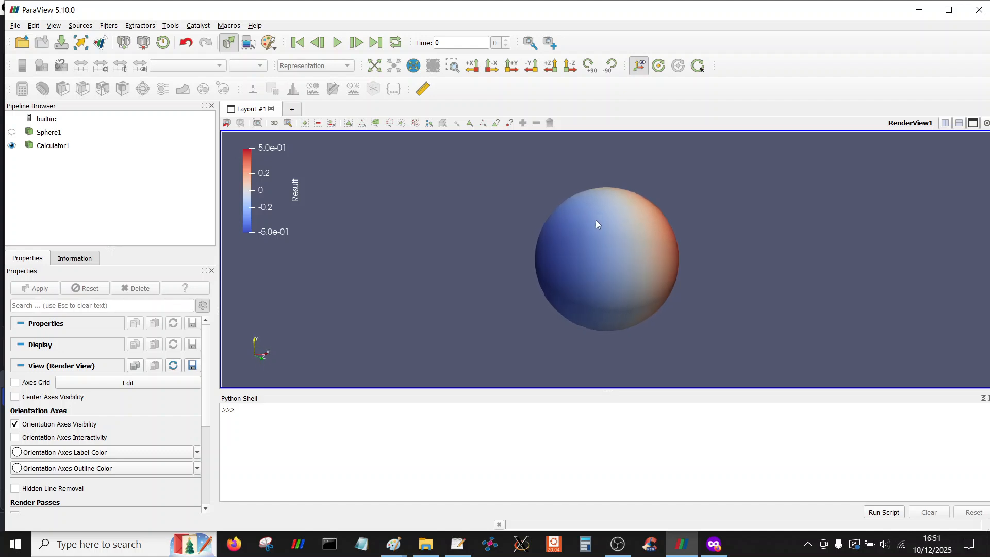
pyautogui.click(569, 66)
pyautogui.scroll(5, 502, 252)
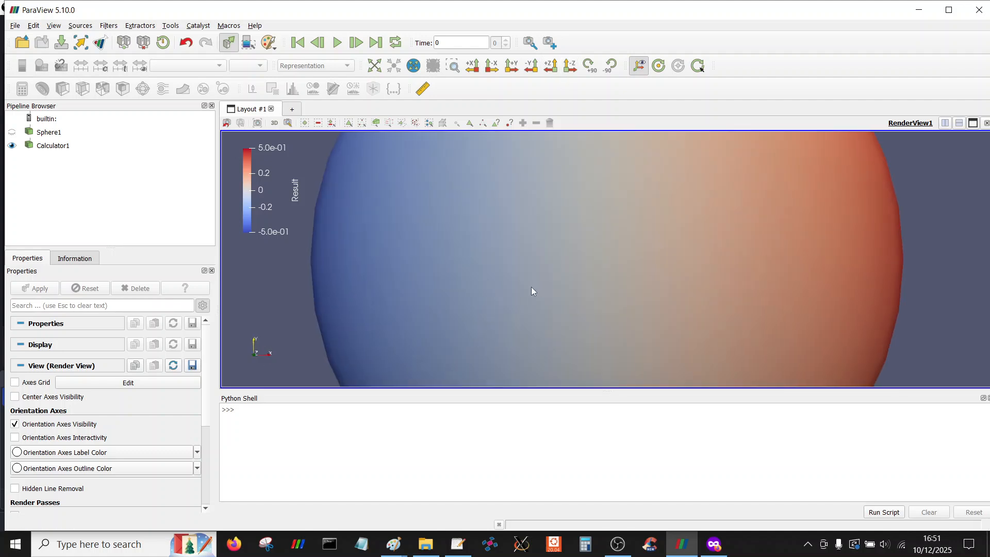
pyautogui.scroll(-3, 531, 289)
pyautogui.scroll(-2, 528, 295)
pyautogui.moveTo(576, 237); pyautogui.dragTo(659, 261)
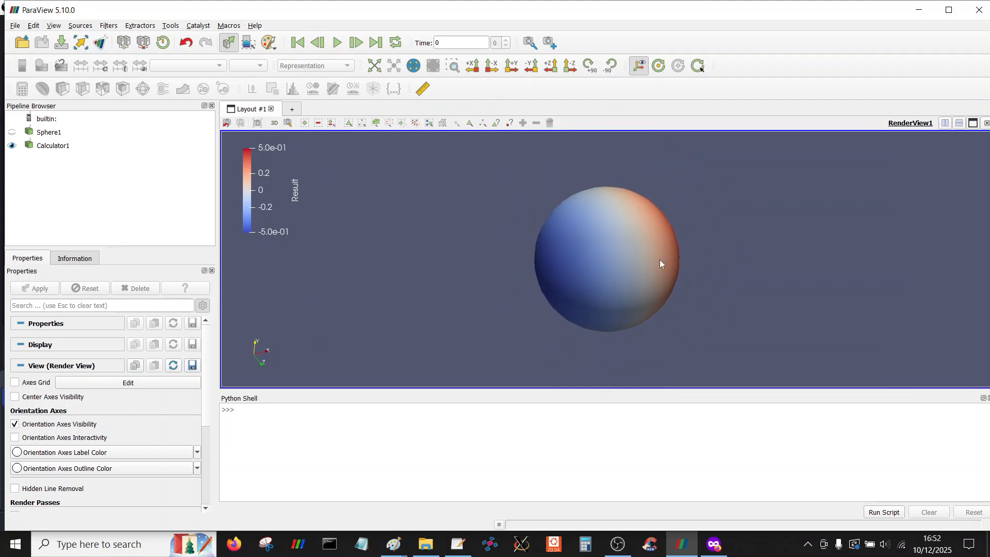
# - Open motorbike-image.png from the Desktop as a data source and view it along the -Z direction
pyautogui.click(15, 26)
pyautogui.click(32, 39)
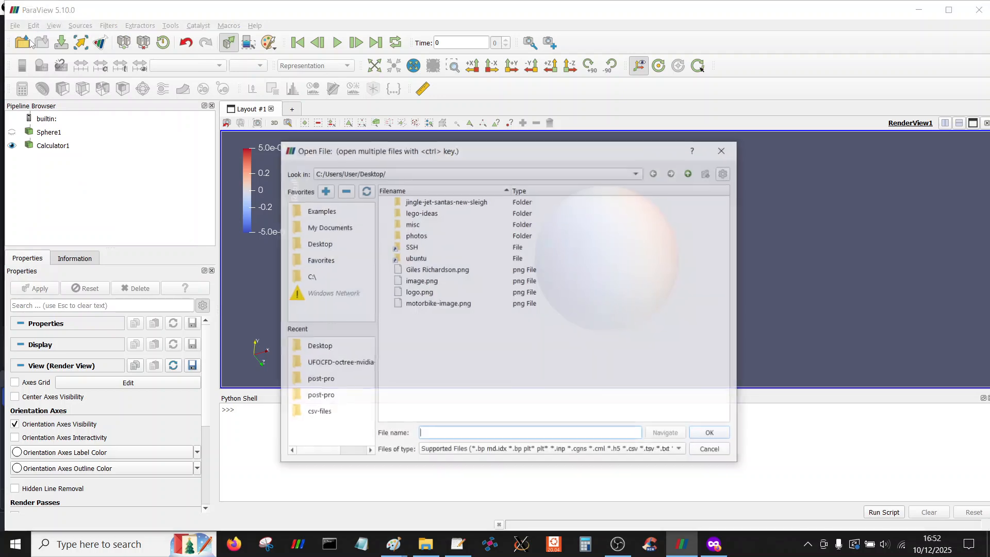
pyautogui.doubleClick(428, 304)
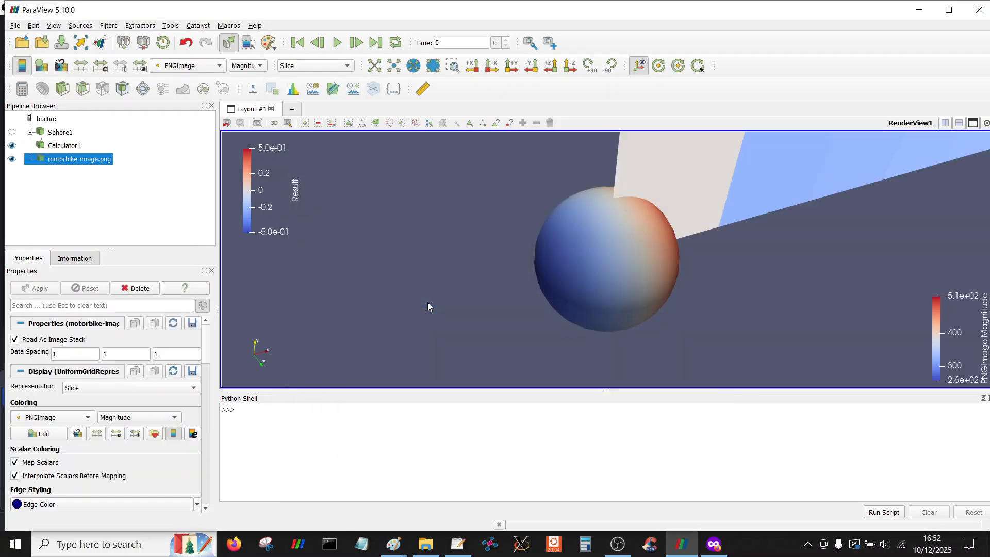
pyautogui.click(570, 66)
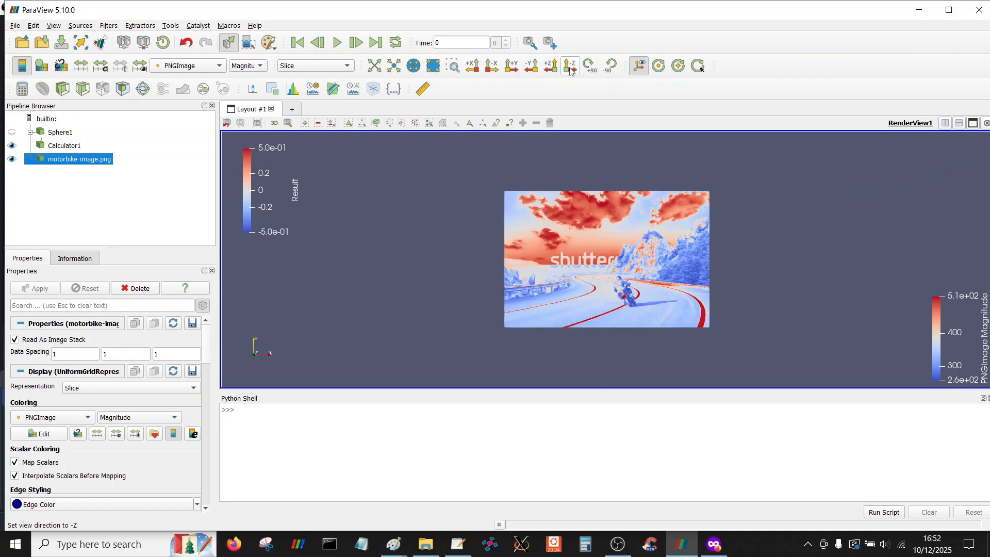
pyautogui.scroll(5, 448, 194)
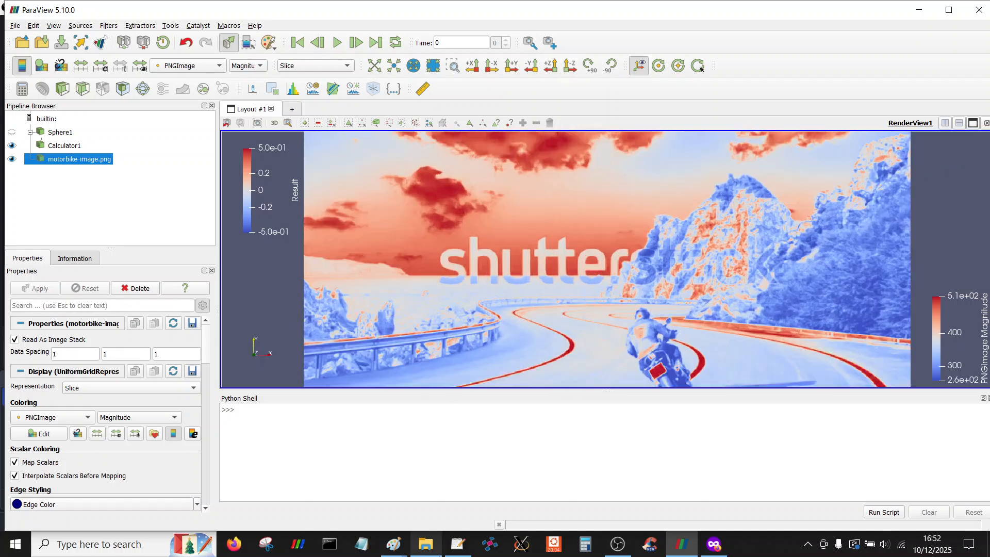
# - Switch to Paint to check the original colours of motorbike-image, and return to ParaView
pyautogui.click(392, 550)
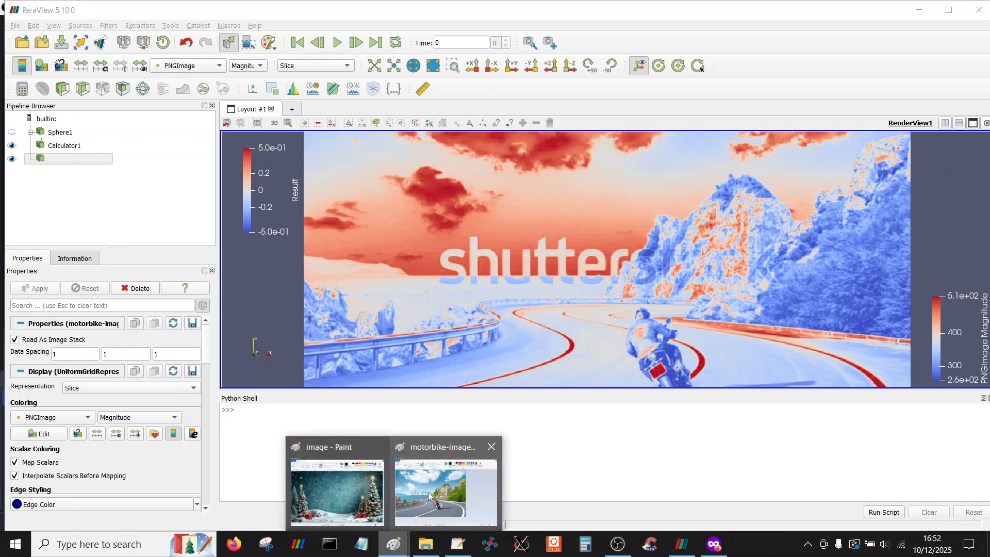
pyautogui.click(430, 491)
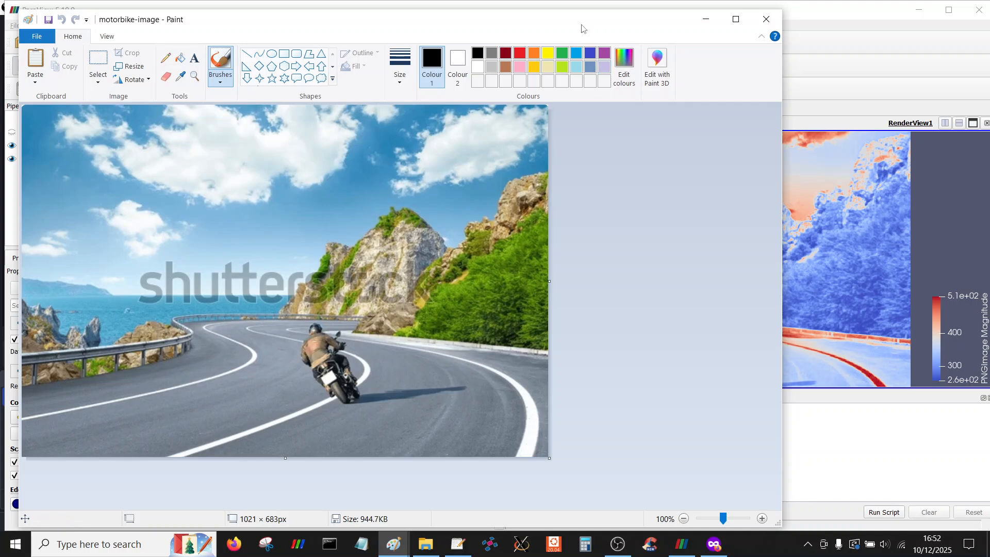
pyautogui.click(705, 20)
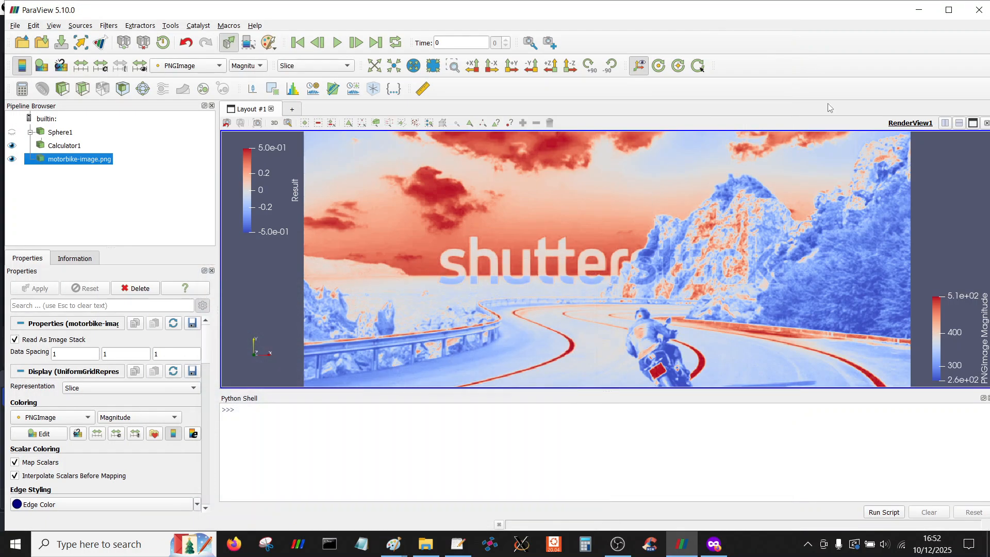
# - Delete the motorbike-image.png source from the pipeline
pyautogui.scroll(-6, 950, 208)
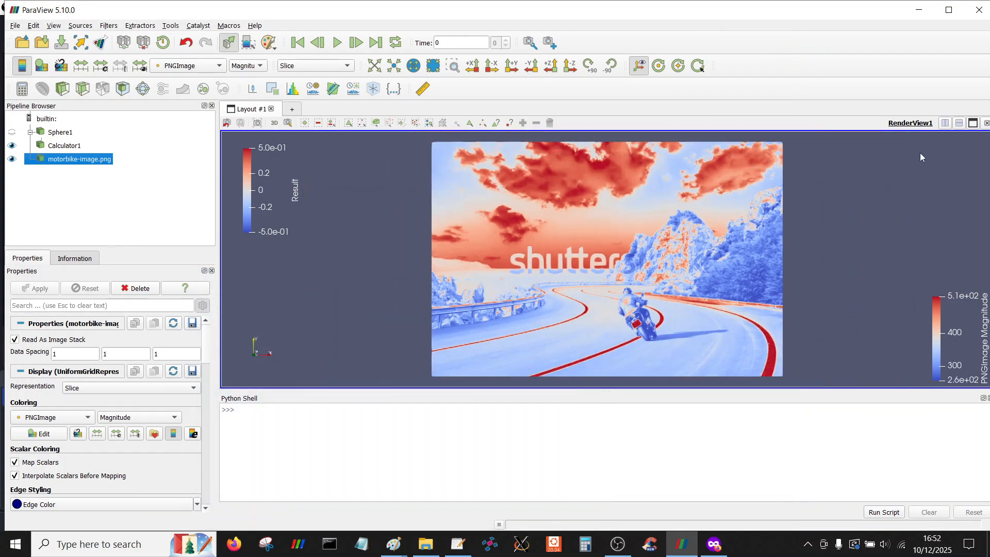
pyautogui.scroll(4, 885, 186)
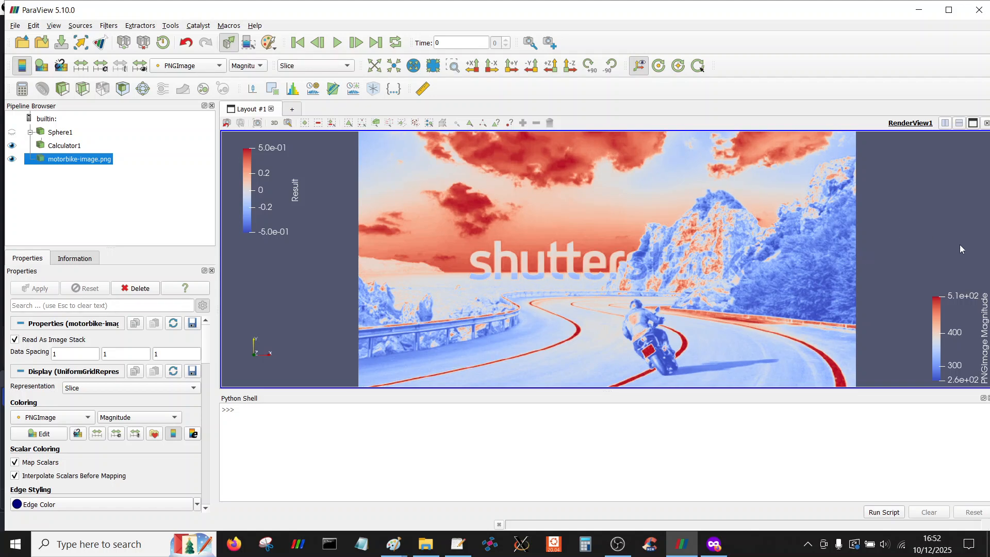
pyautogui.scroll(-2, 912, 201)
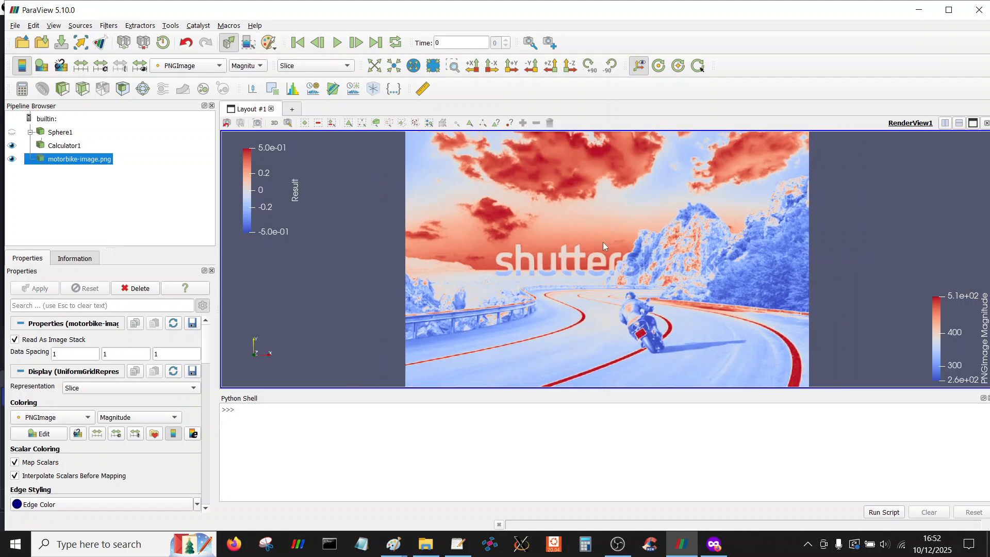
pyautogui.click(138, 288)
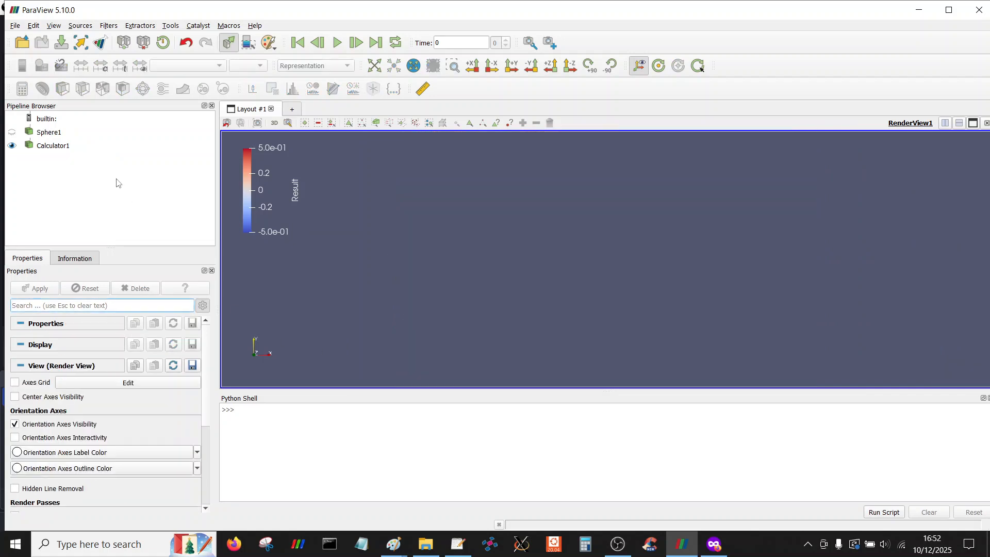
# - Add a Plane source with its default dimensions and hide the Calculator1 sphere
pyautogui.click(82, 25)
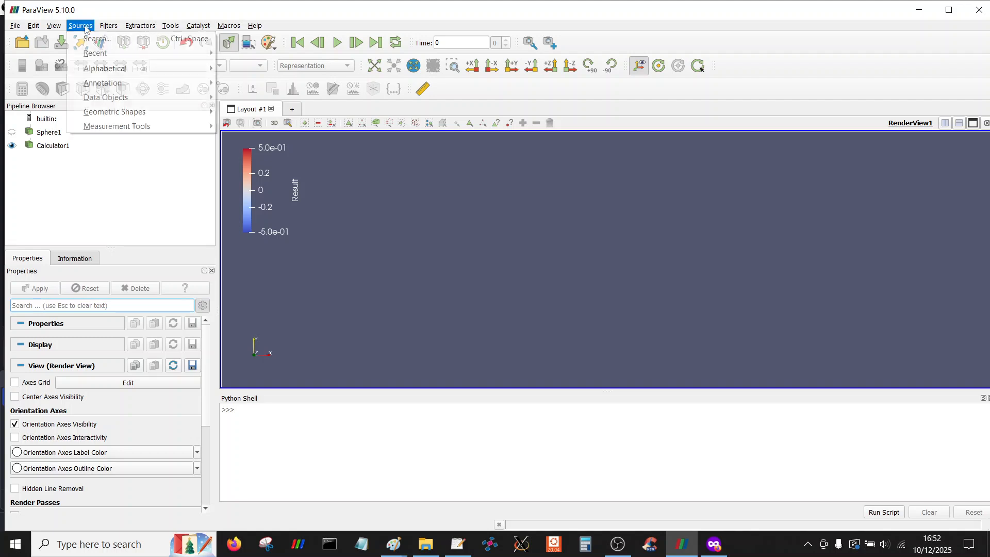
pyautogui.moveTo(166, 52)
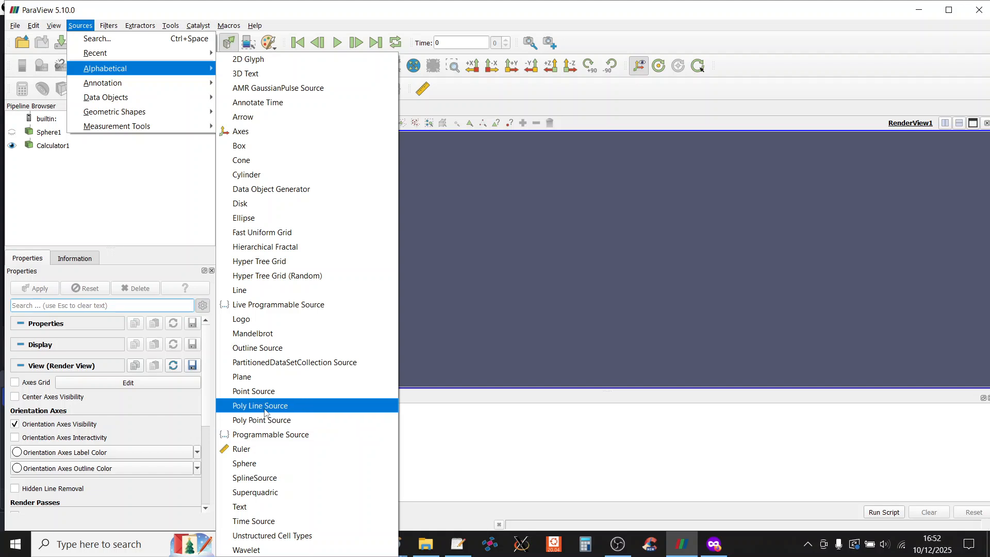
pyautogui.click(260, 377)
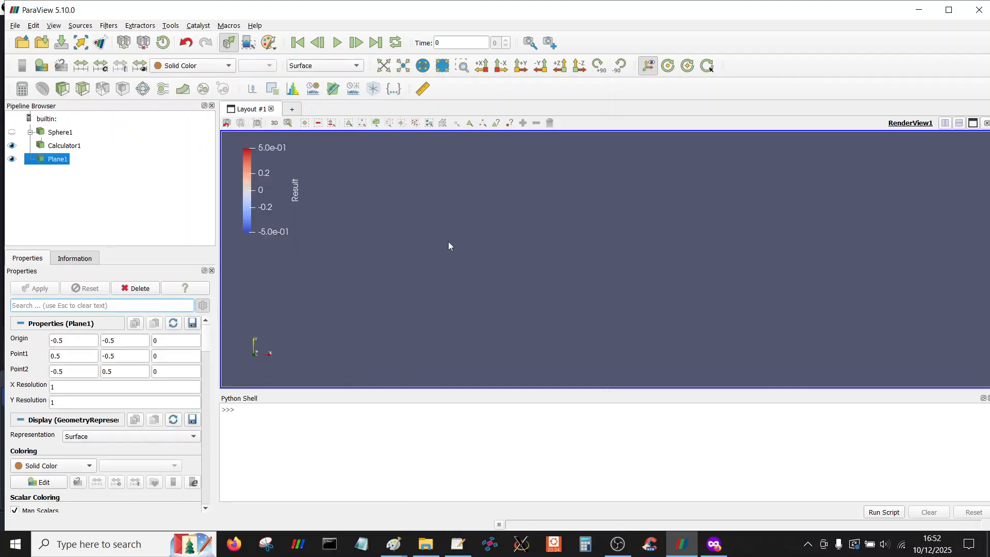
pyautogui.click(578, 66)
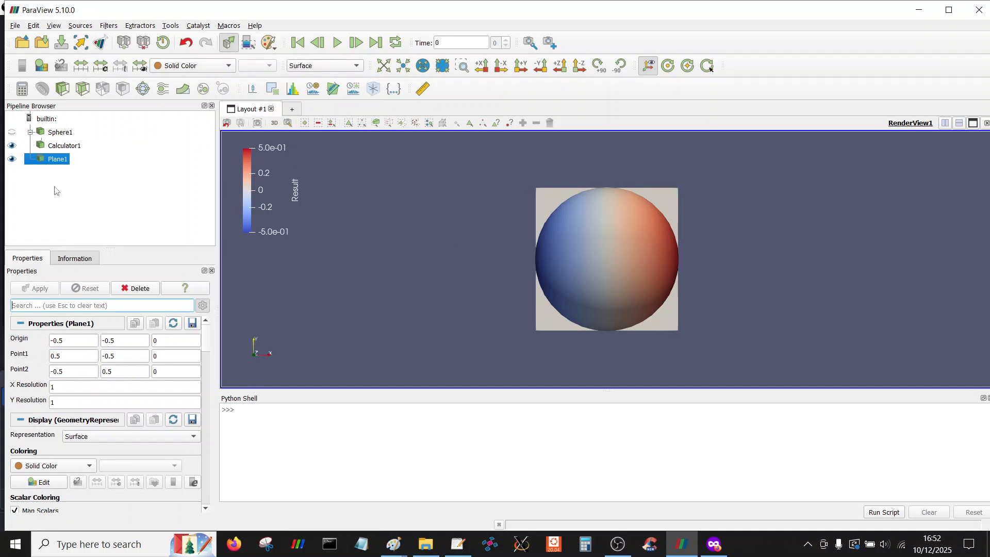
pyautogui.click(11, 146)
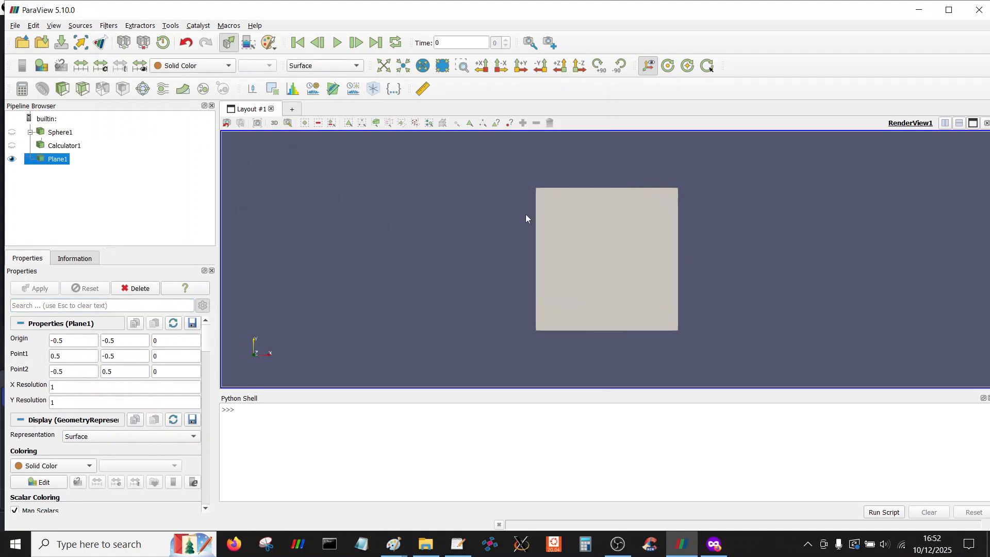
# - Apply the Texture Map to Plane filter to Plane1
pyautogui.click(108, 26)
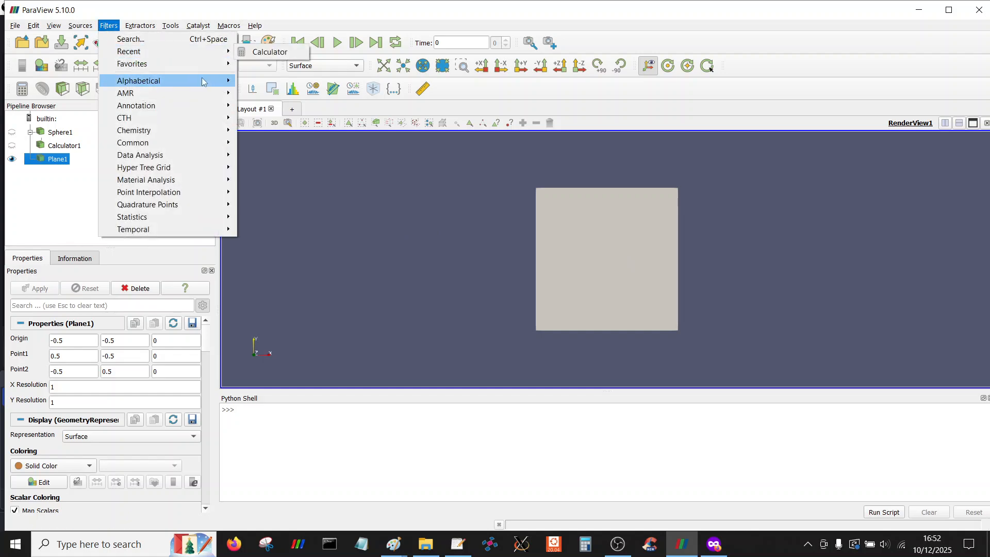
pyautogui.moveTo(202, 81)
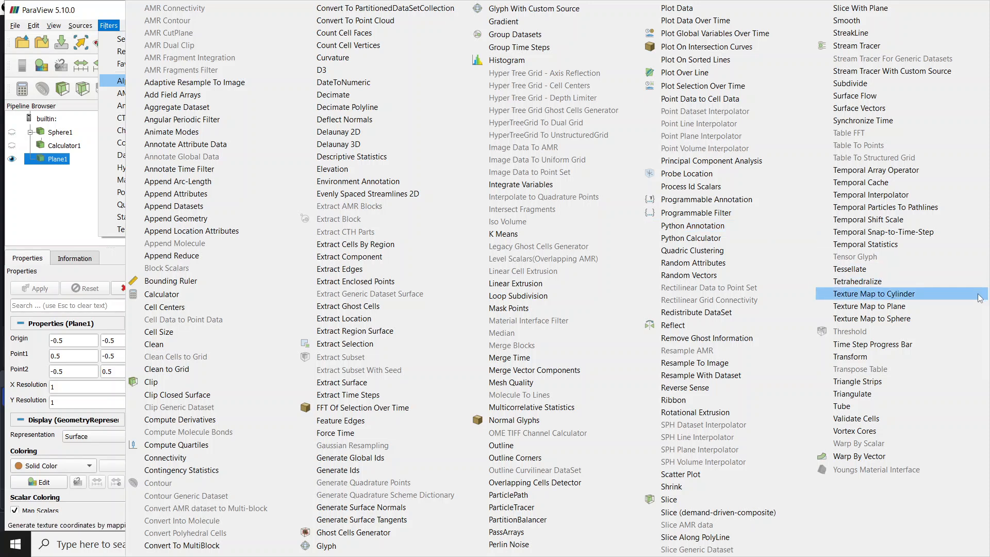
pyautogui.click(908, 307)
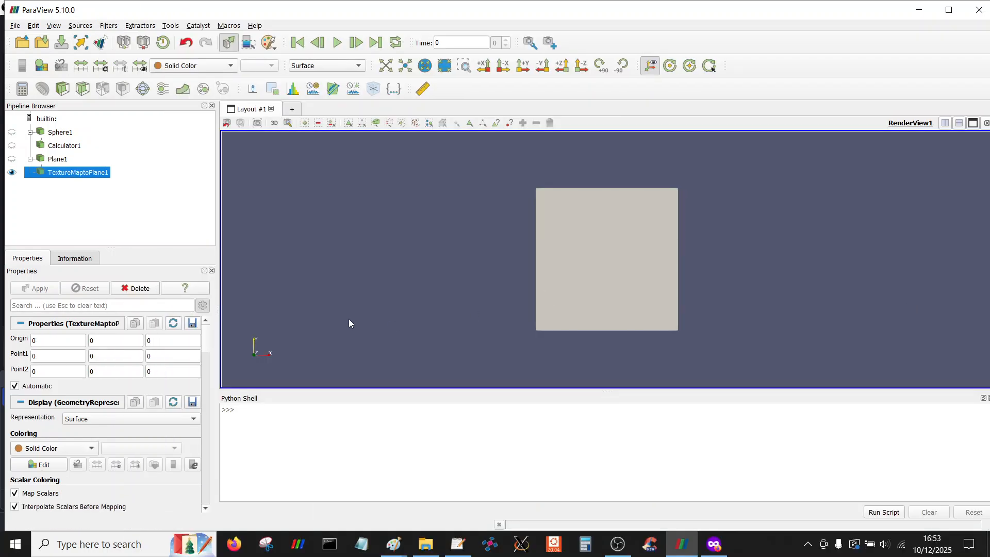
# - Look through the display properties of TextureMaptoPlane1, including its texture coordinates and tangent array options
pyautogui.moveTo(209, 344); pyautogui.dragTo(210, 416)
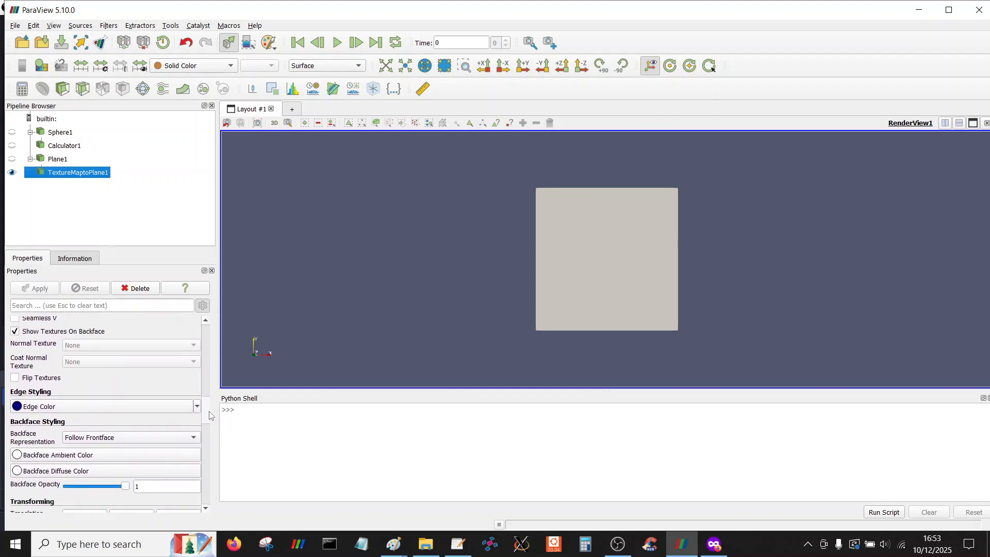
pyautogui.moveTo(209, 415); pyautogui.dragTo(211, 459)
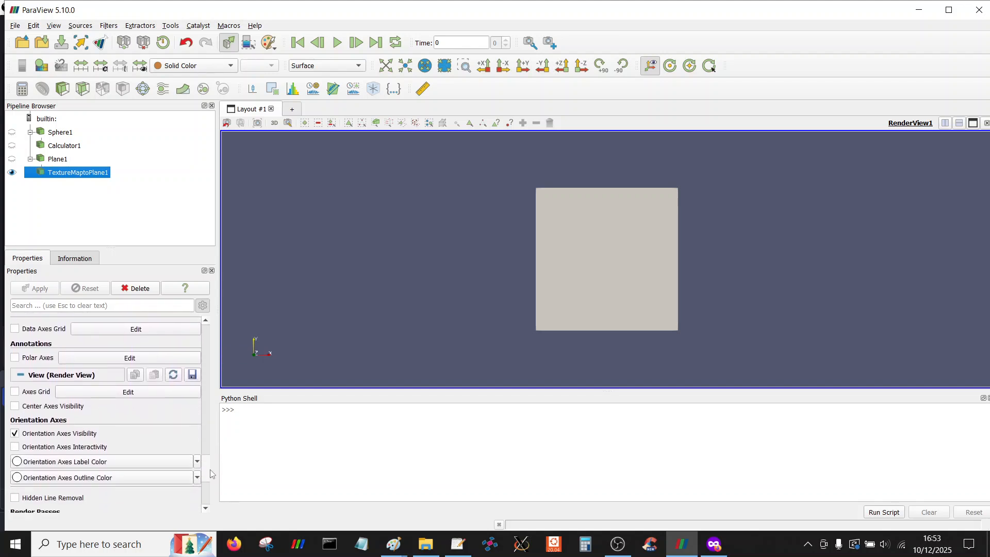
pyautogui.click(203, 304)
pyautogui.click(202, 303)
pyautogui.moveTo(208, 372)
pyautogui.mouseDown()
pyautogui.moveTo(207, 339)
pyautogui.moveTo(207, 387)
pyautogui.mouseUp()
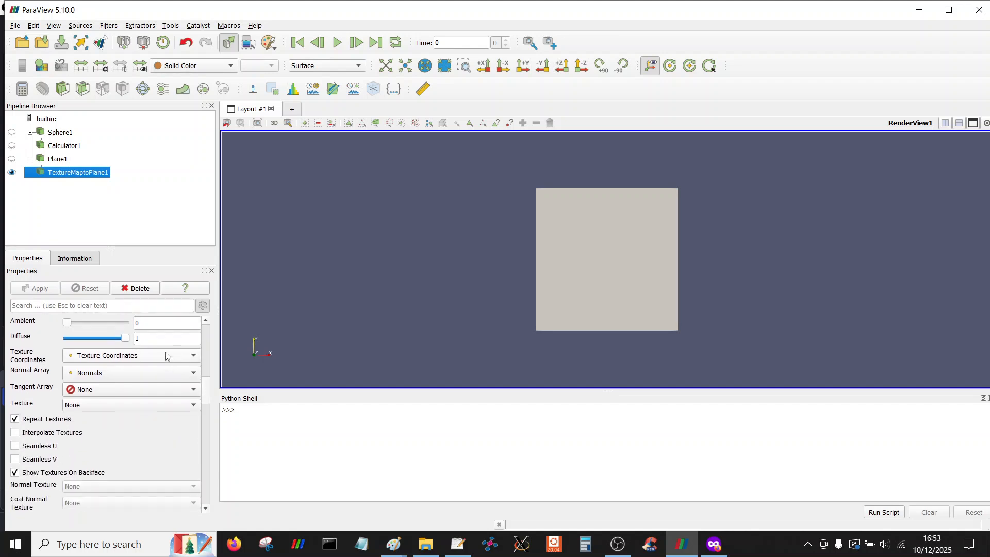
pyautogui.click(166, 356)
pyautogui.click(166, 355)
pyautogui.click(156, 390)
pyautogui.click(156, 391)
# - Load motorbike-image.png from the Desktop as the texture of TextureMaptoPlane1
pyautogui.click(159, 405)
pyautogui.click(160, 419)
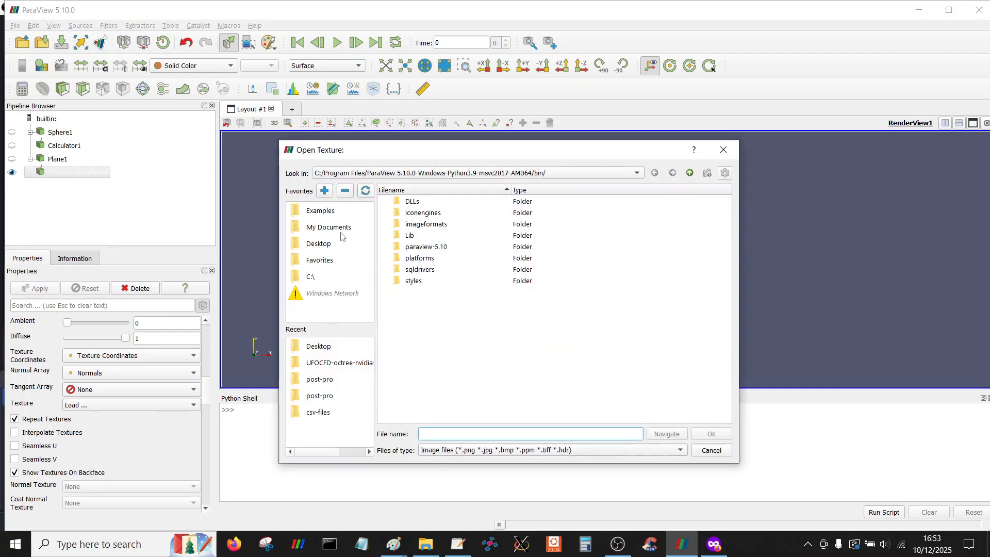
pyautogui.click(325, 244)
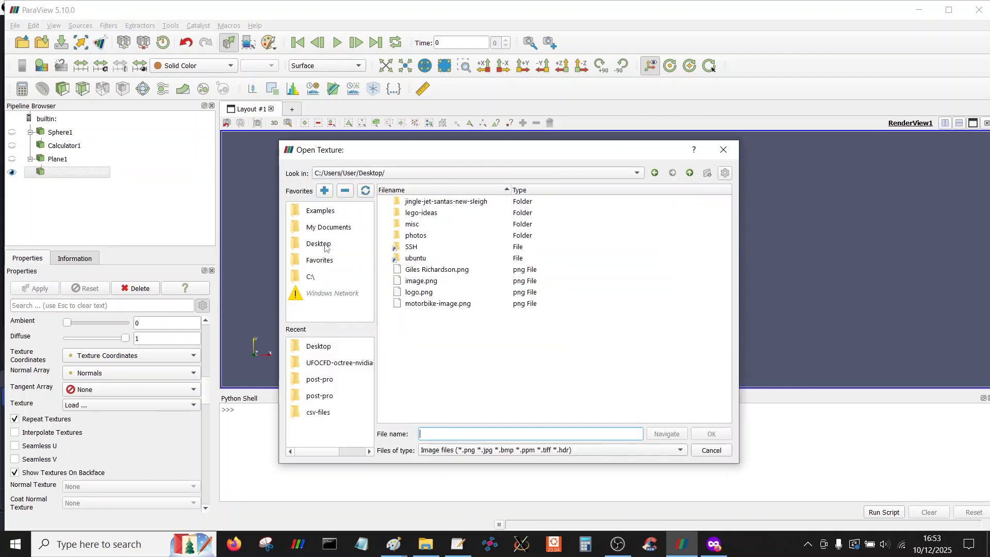
pyautogui.doubleClick(427, 304)
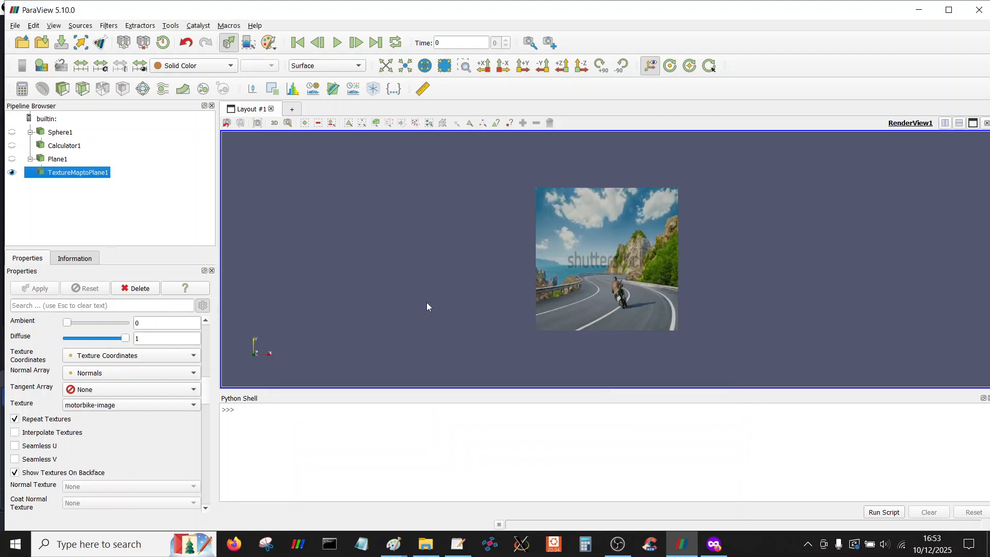
pyautogui.moveTo(432, 216); pyautogui.dragTo(418, 299, button='right')
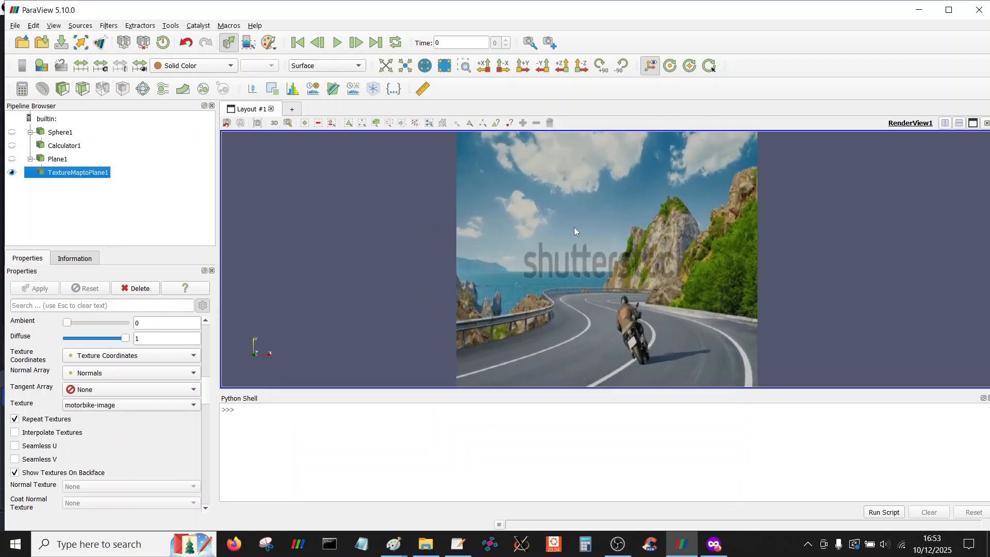
# - Review the origin and corner point coordinates in the Plane1 source's properties
pyautogui.click(63, 160)
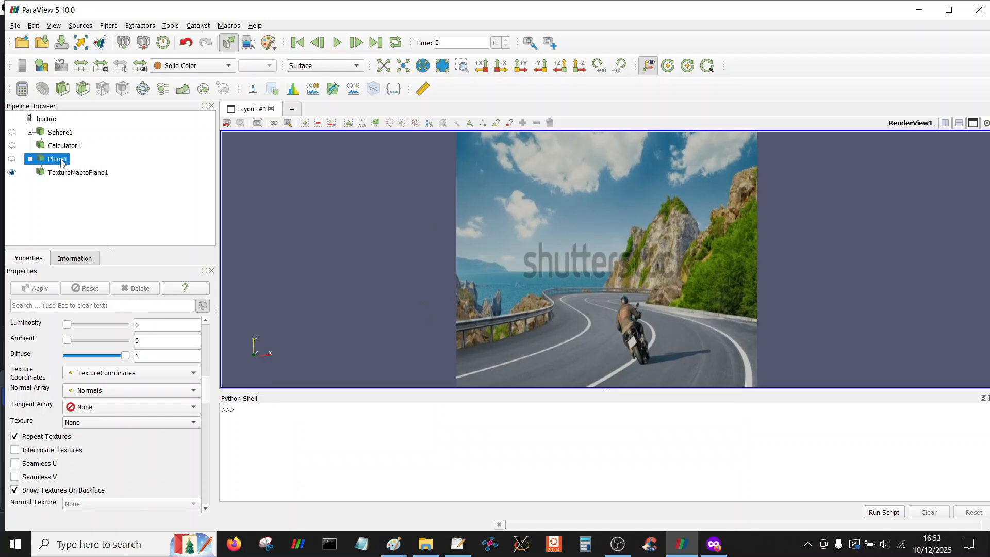
pyautogui.moveTo(205, 391); pyautogui.dragTo(205, 325)
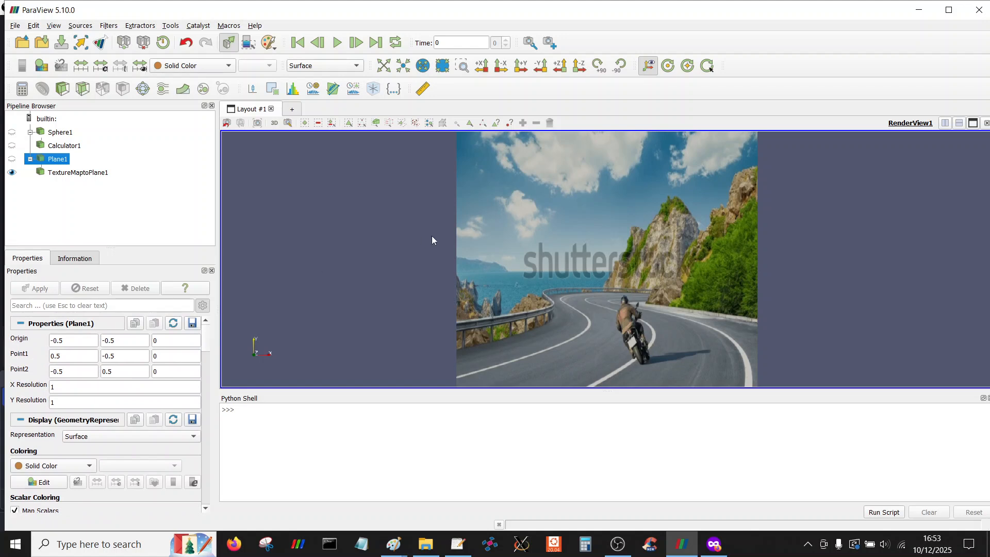
pyautogui.moveTo(393, 249)
pyautogui.mouseDown(button='right')
pyautogui.moveTo(389, 228)
pyautogui.moveTo(391, 246)
pyautogui.mouseUp(button='right')
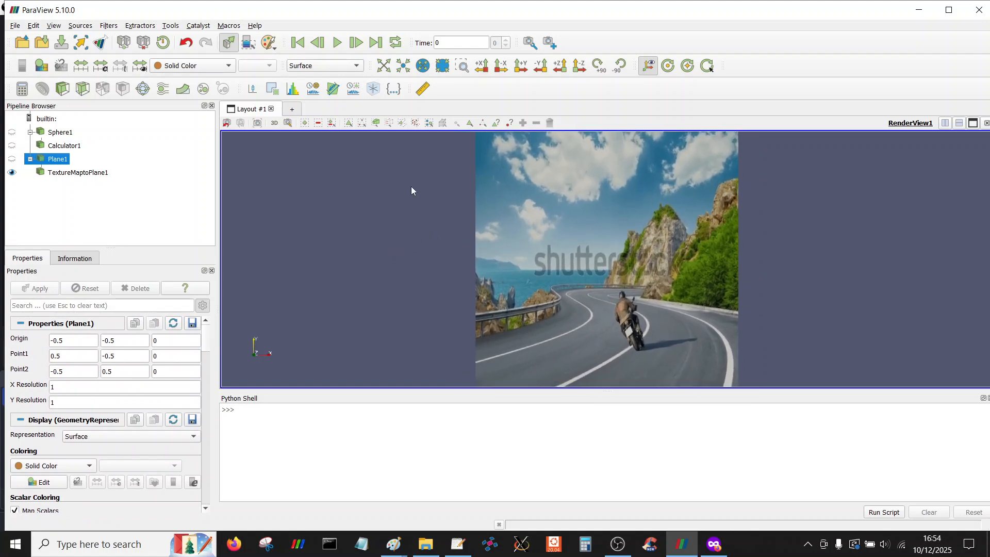
# - Show the Calculator1 sphere together with the textured plane and check how they intersect from an angle
pyautogui.click(12, 146)
pyautogui.moveTo(509, 276); pyautogui.dragTo(539, 186, button='right')
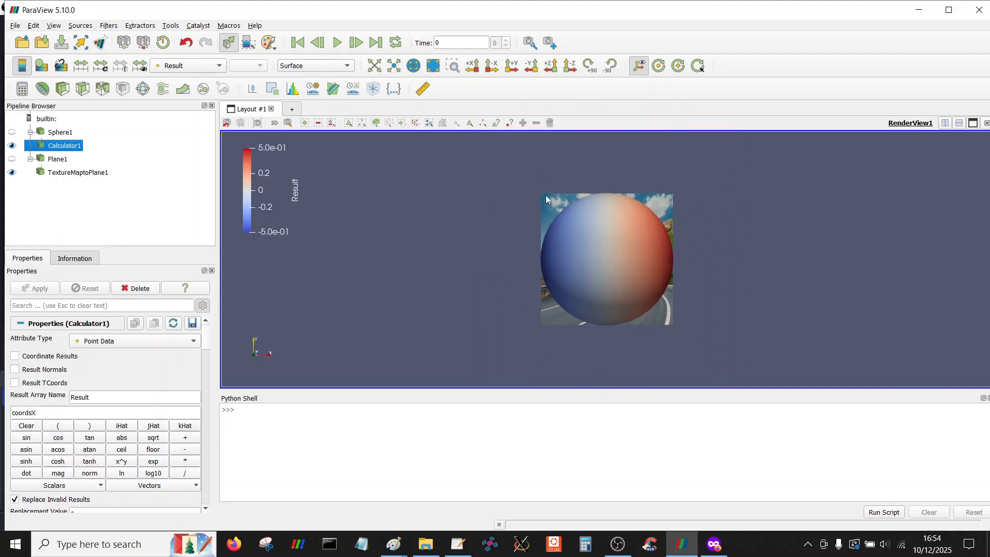
pyautogui.moveTo(574, 239); pyautogui.dragTo(591, 251)
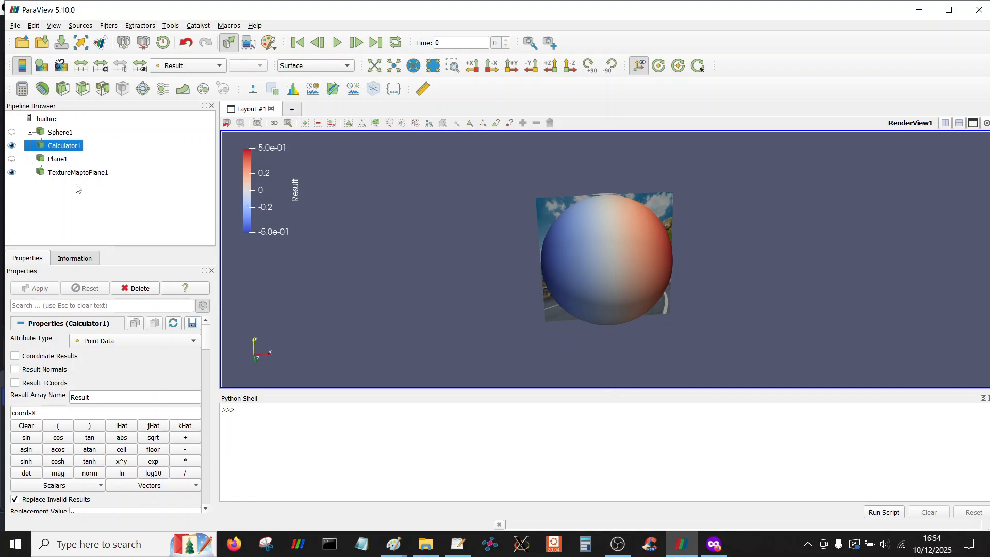
pyautogui.moveTo(633, 248); pyautogui.dragTo(663, 243)
# - Set the Z coordinates of Plane1's Origin, Point1 and Point2 to -1
pyautogui.click(62, 158)
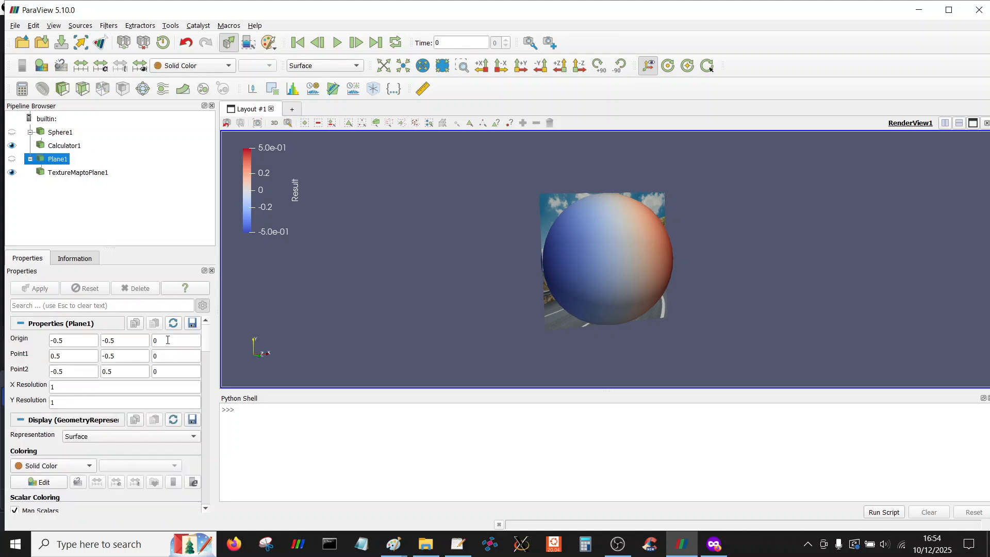
pyautogui.write('-1')
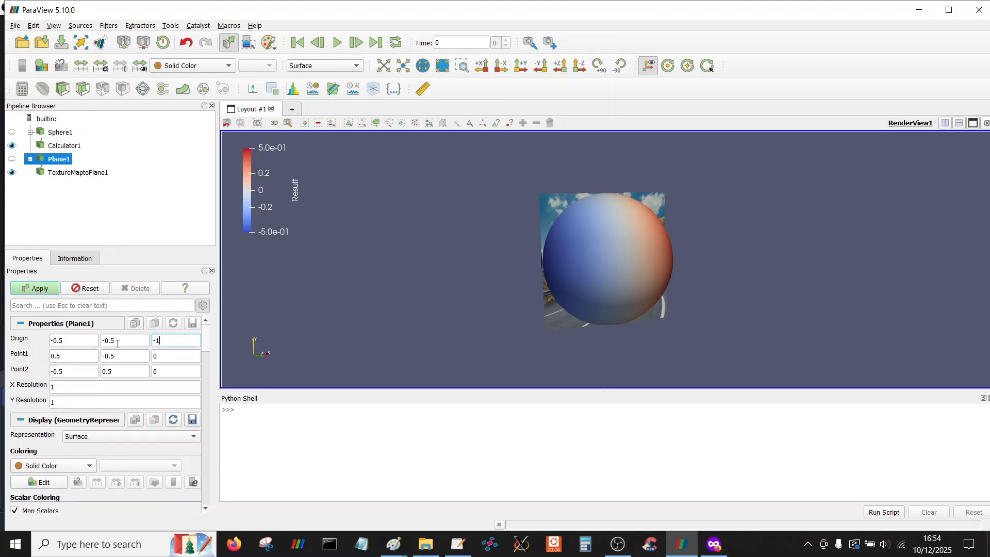
pyautogui.doubleClick(153, 356)
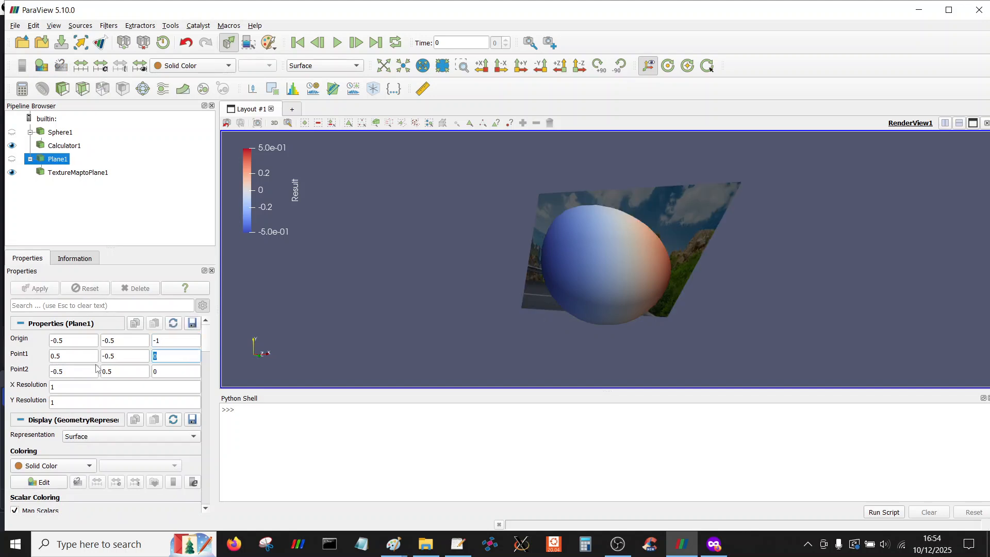
pyautogui.write('-1')
pyautogui.click(156, 371)
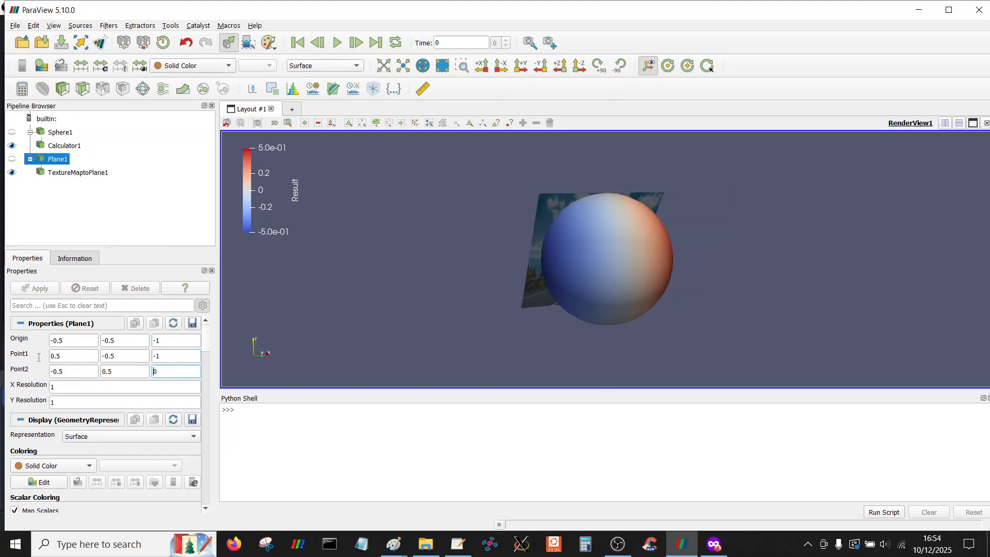
pyautogui.press('BackSpace')
pyautogui.write('-1')
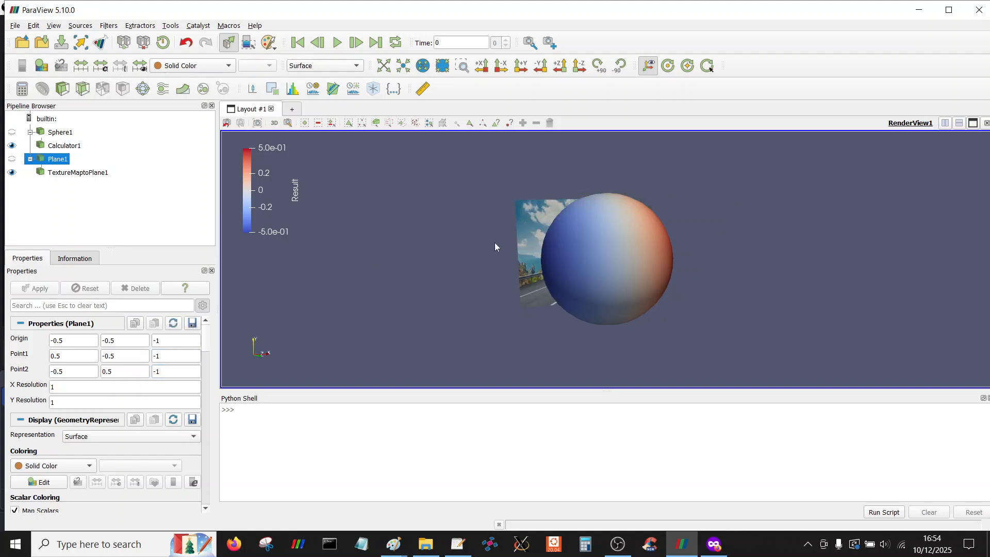
# - Inspect the textured plane's position relative to the sphere from several angles
pyautogui.moveTo(494, 242)
pyautogui.mouseDown()
pyautogui.moveTo(572, 255)
pyautogui.moveTo(503, 249)
pyautogui.moveTo(489, 234)
pyautogui.mouseUp()
pyautogui.moveTo(503, 222)
pyautogui.mouseDown(button='right')
pyautogui.moveTo(503, 259)
pyautogui.moveTo(499, 233)
pyautogui.mouseUp(button='right')
pyautogui.moveTo(533, 220); pyautogui.dragTo(493, 235)
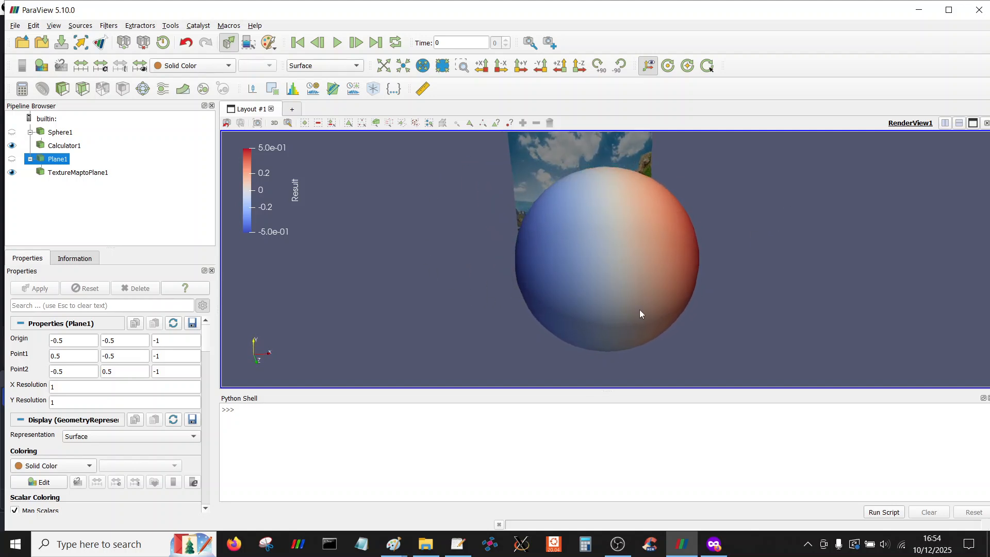
pyautogui.moveTo(604, 295); pyautogui.dragTo(705, 279)
pyautogui.moveTo(429, 249); pyautogui.dragTo(901, 264)
pyautogui.moveTo(591, 267)
pyautogui.mouseDown()
pyautogui.moveTo(773, 287)
pyautogui.moveTo(839, 273)
pyautogui.moveTo(579, 278)
pyautogui.moveTo(578, 303)
pyautogui.moveTo(601, 283)
pyautogui.moveTo(591, 279)
pyautogui.mouseUp()
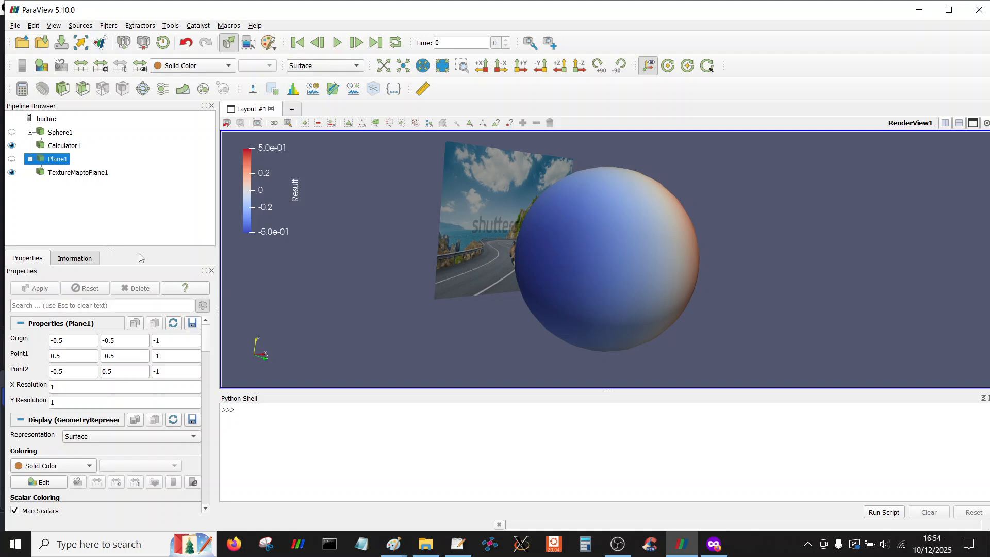
# - Delete the TextureMaptoPlane1 filter and its Plane1 source from the pipeline
pyautogui.click(70, 173)
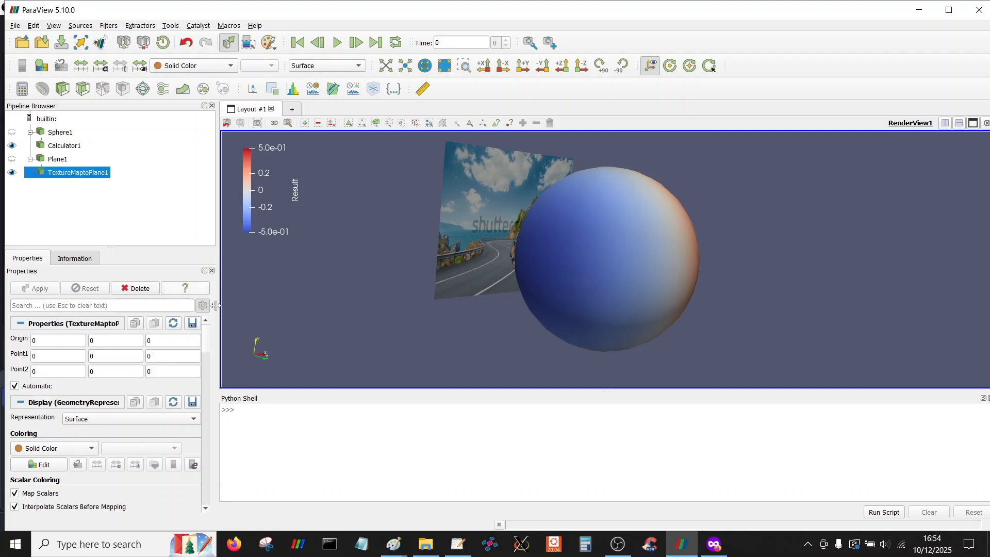
pyautogui.click(140, 288)
pyautogui.click(140, 288)
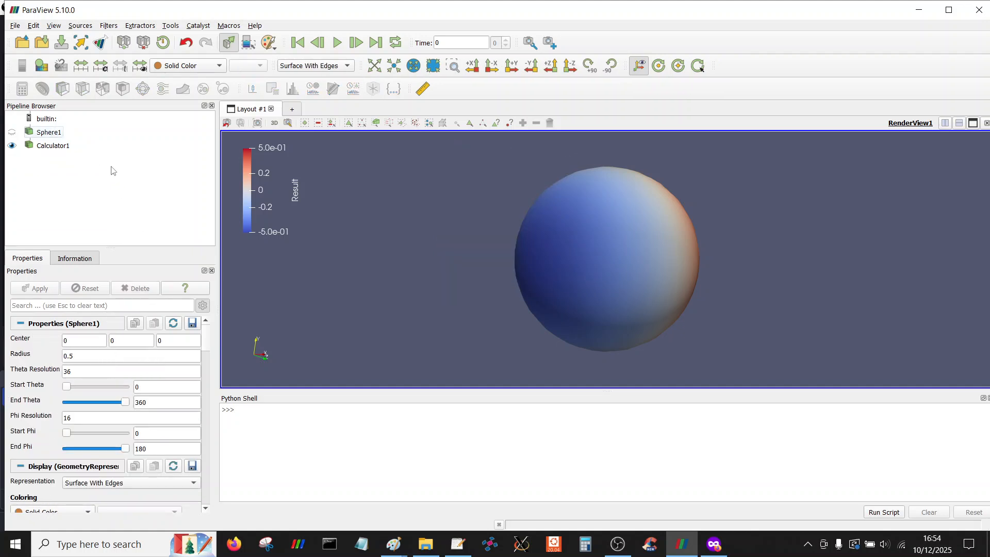
# - Turn off the color palette background, set the background color mode to Texture and load motorbike-image.png from the Desktop as the background texture
pyautogui.click(49, 146)
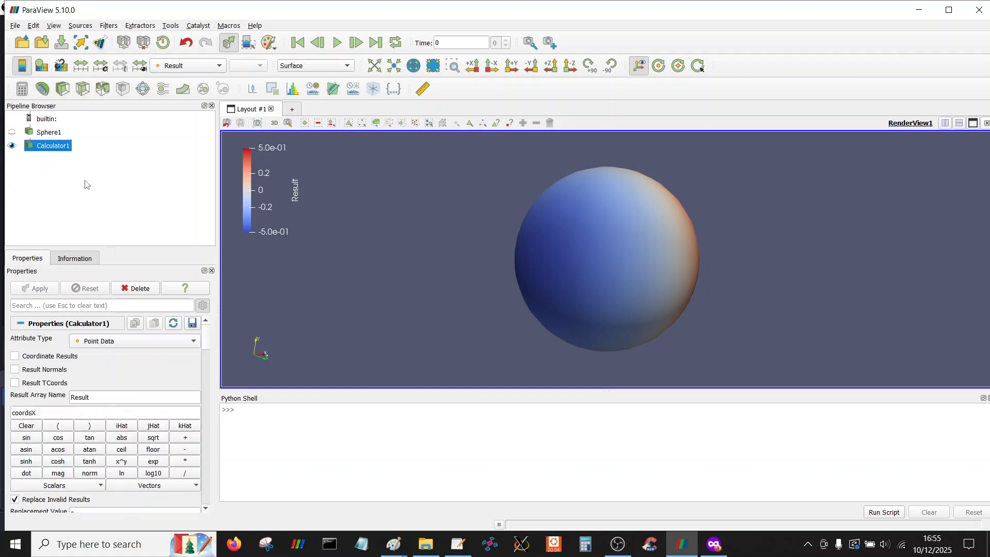
pyautogui.moveTo(206, 343); pyautogui.dragTo(206, 516)
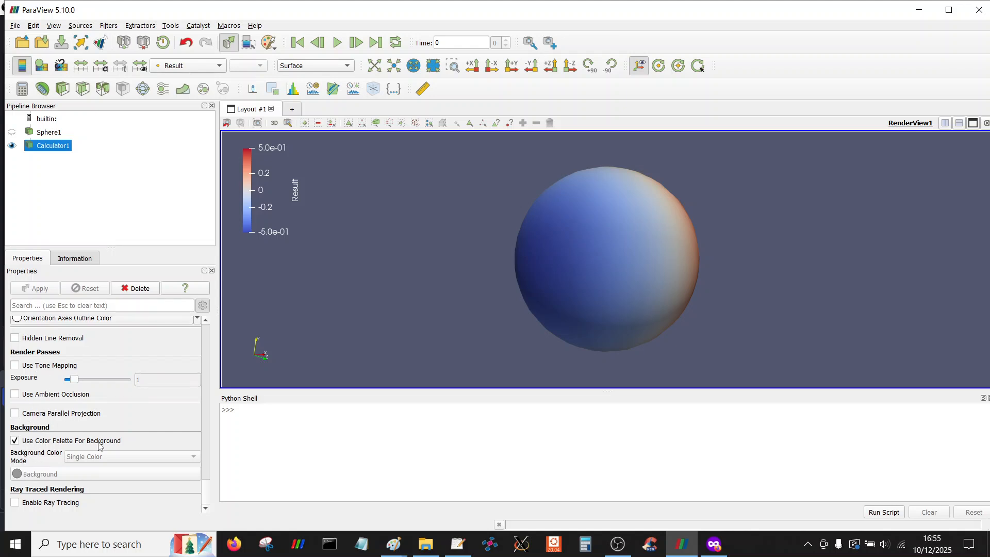
pyautogui.click(15, 441)
pyautogui.click(98, 458)
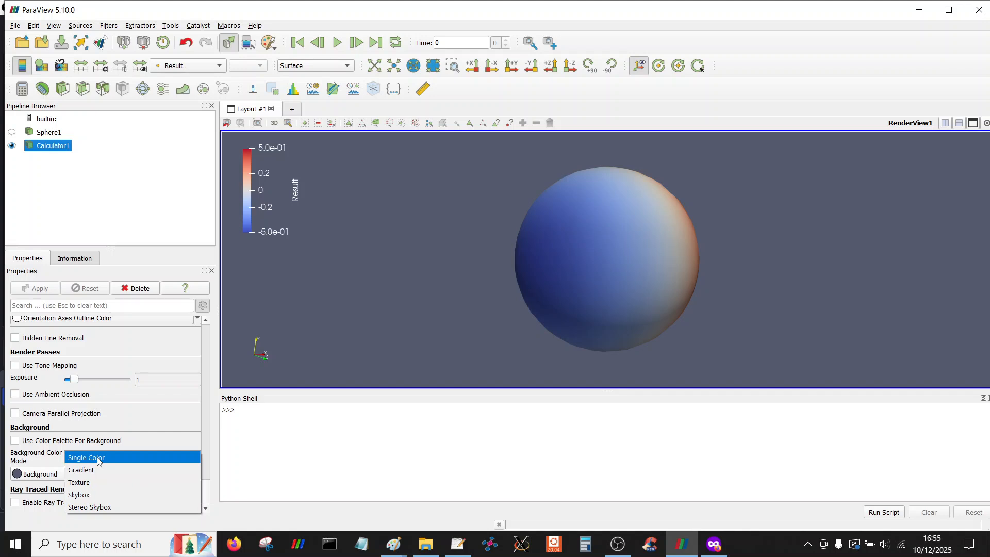
pyautogui.click(95, 483)
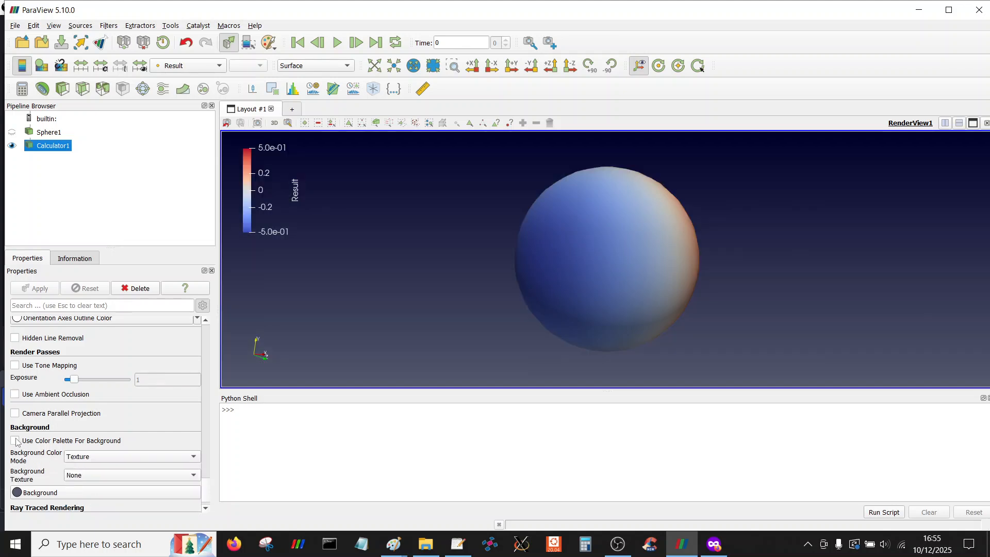
pyautogui.click(95, 475)
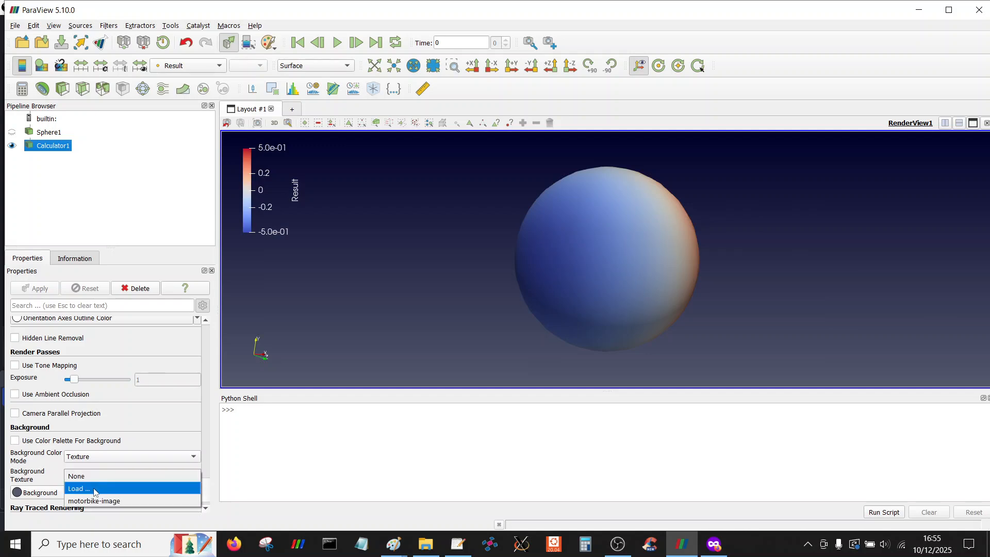
pyautogui.click(95, 489)
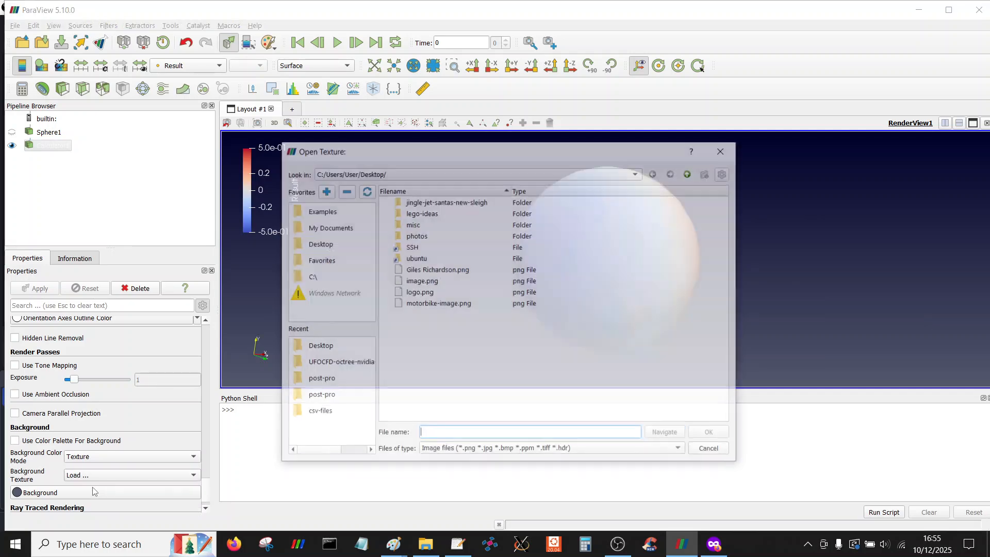
pyautogui.doubleClick(439, 304)
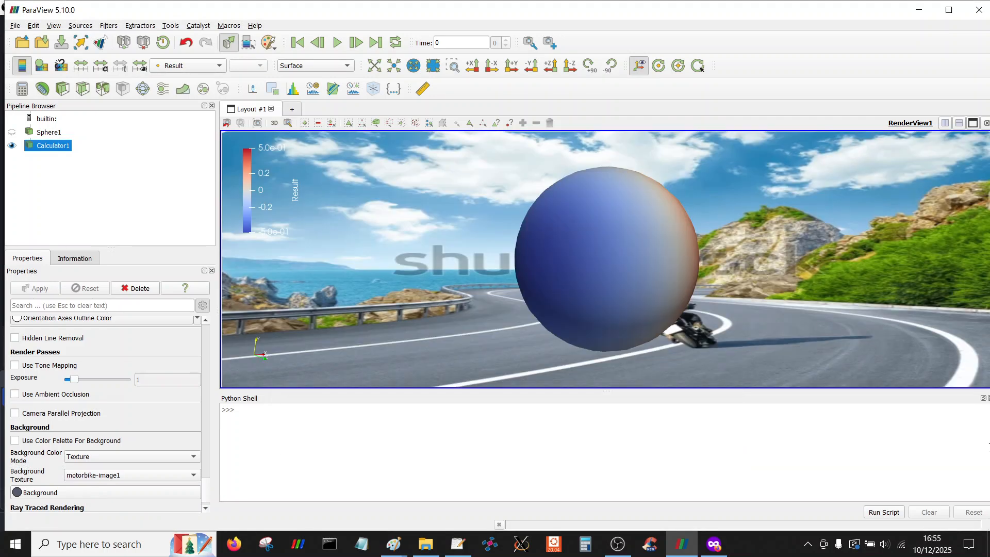
# - Close the Python Shell to enlarge the 3D view and check the sphere against the photo background from different angles
pyautogui.click(987, 397)
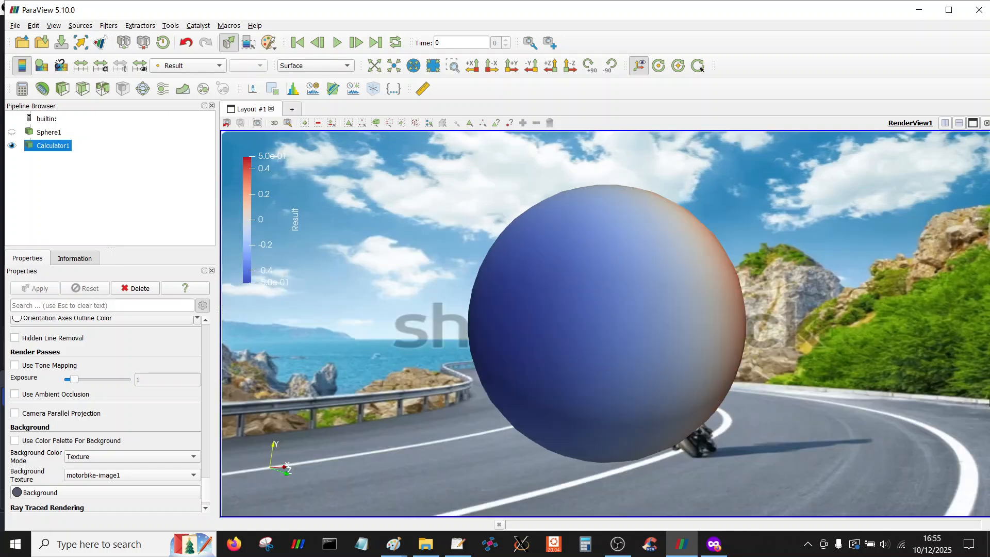
pyautogui.moveTo(482, 337); pyautogui.dragTo(466, 313, button='right')
pyautogui.moveTo(534, 316); pyautogui.dragTo(666, 375)
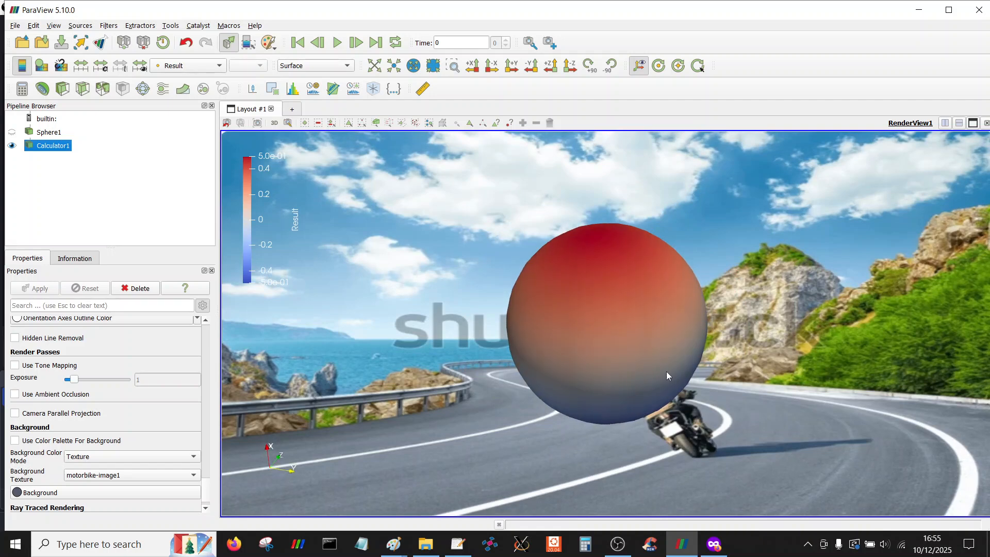
pyautogui.click(569, 65)
pyautogui.moveTo(542, 280); pyautogui.dragTo(785, 325)
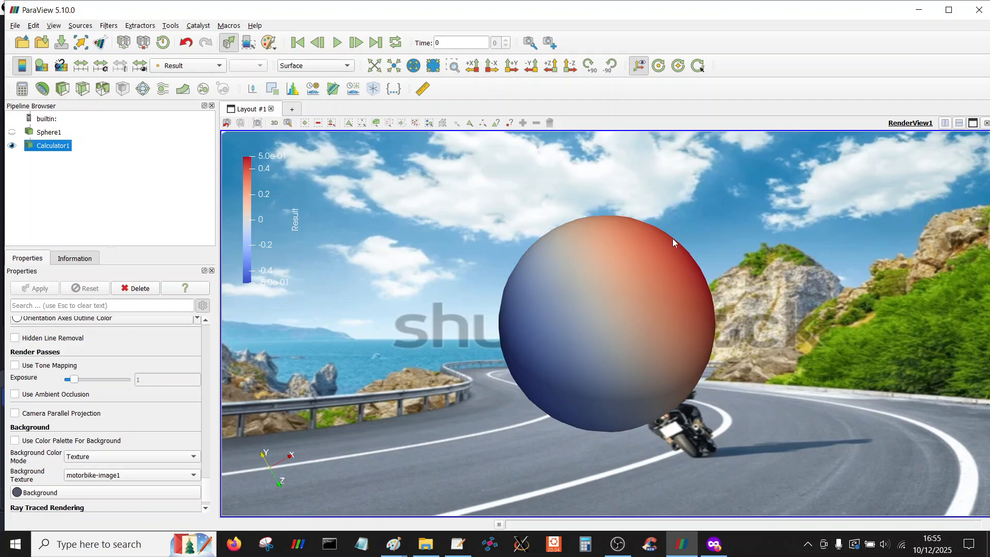
pyautogui.moveTo(515, 246); pyautogui.dragTo(562, 277)
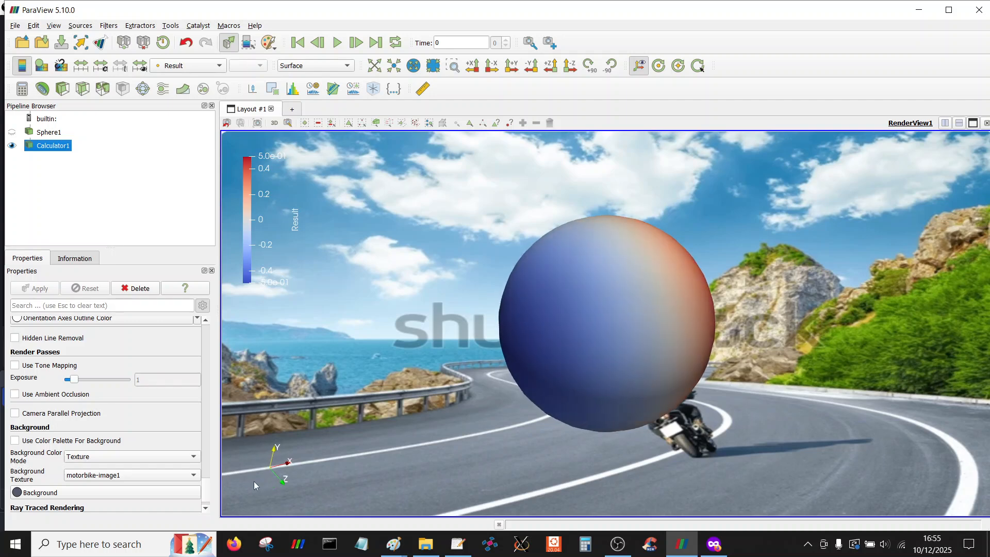
# - Keep the background color mode at Texture and set the background texture to None
pyautogui.scroll(-1, 204, 497)
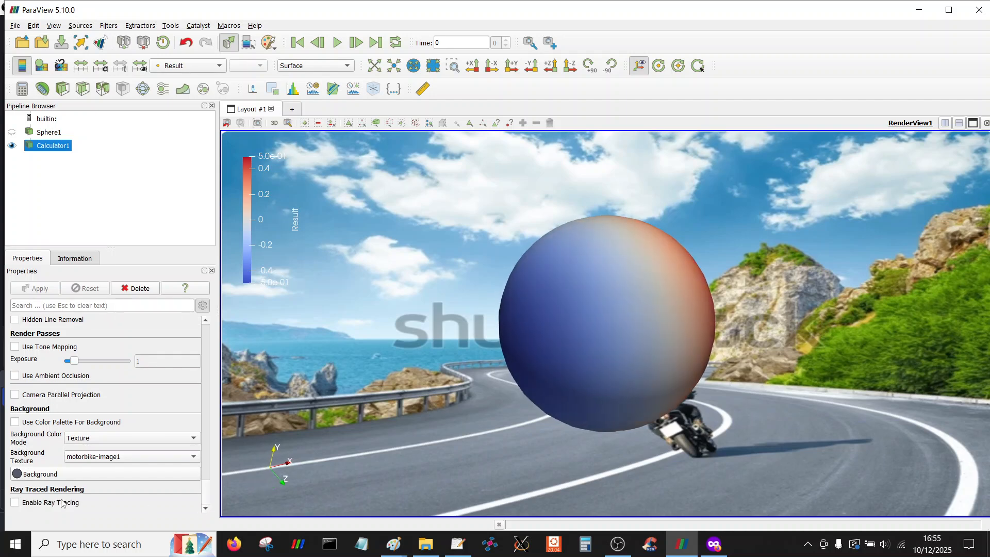
pyautogui.click(96, 444)
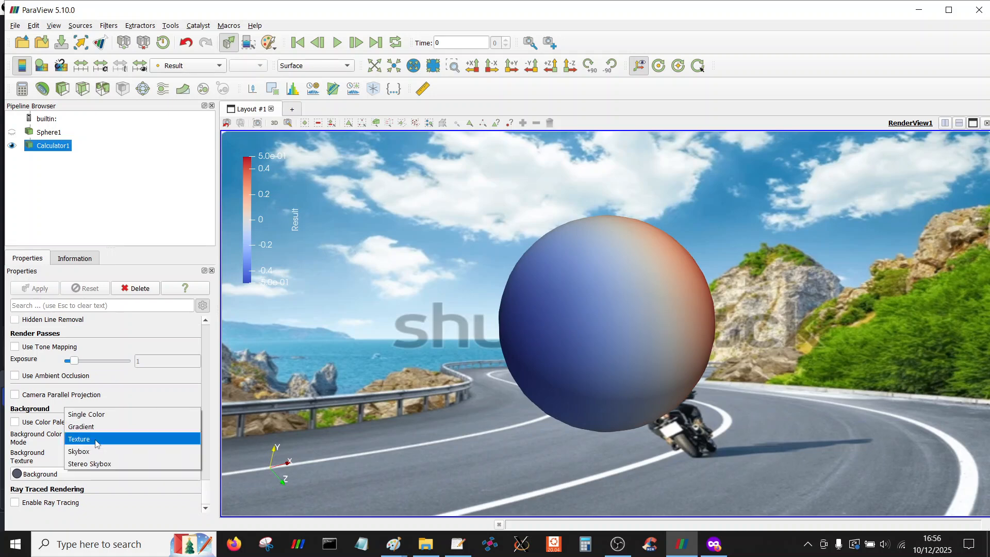
pyautogui.click(96, 443)
pyautogui.click(85, 457)
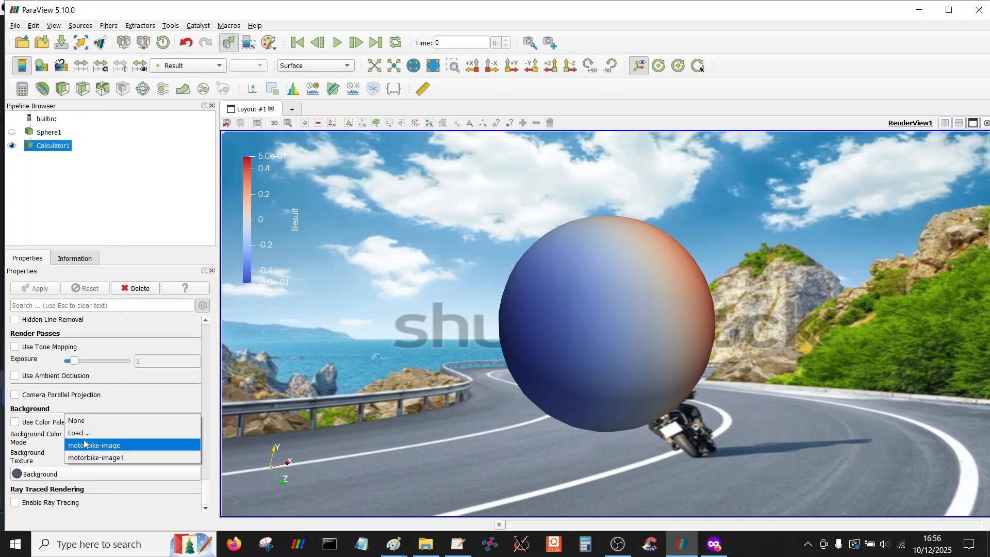
pyautogui.click(90, 424)
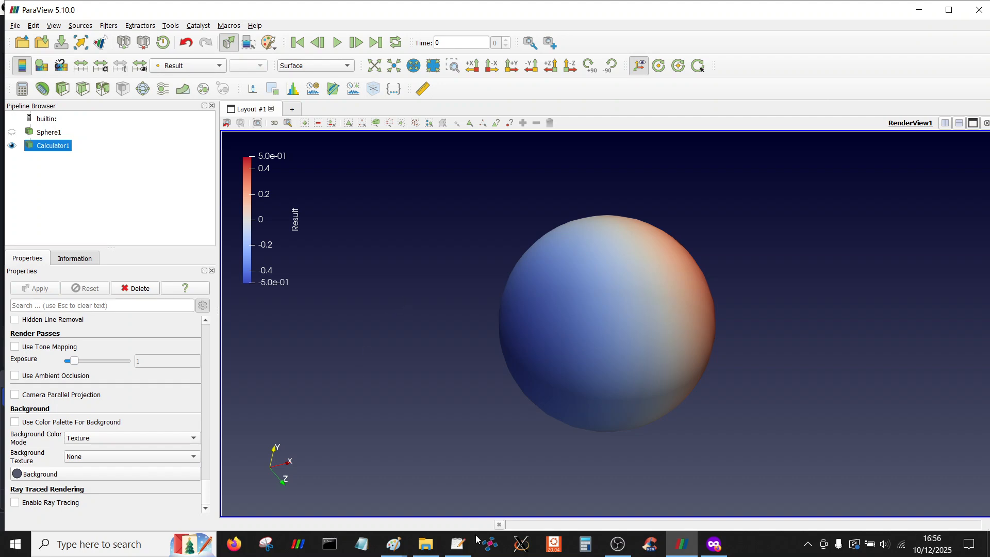
# - Switch to the text editor, review test-script-2.py and test-script-1.py, and return to ParaView
pyautogui.click(458, 543)
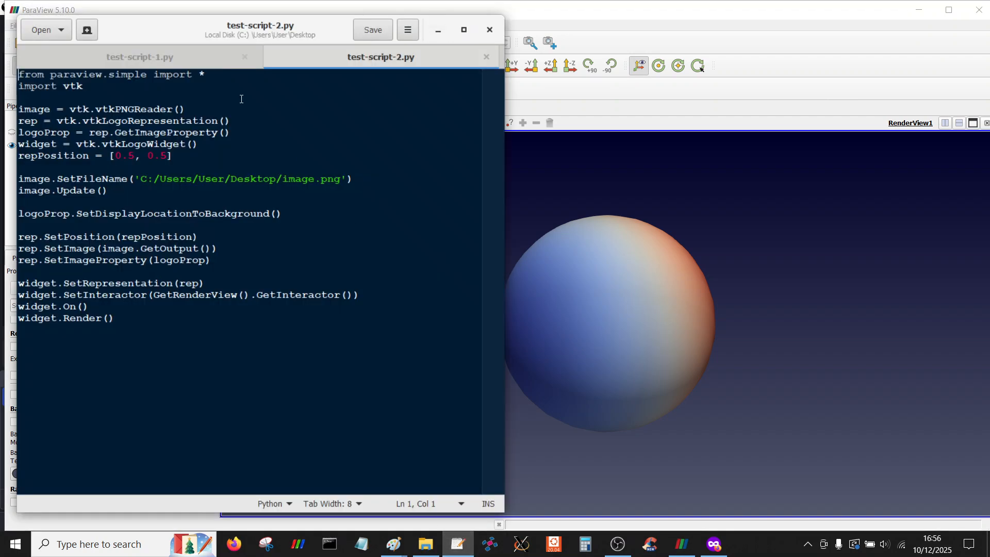
pyautogui.click(152, 60)
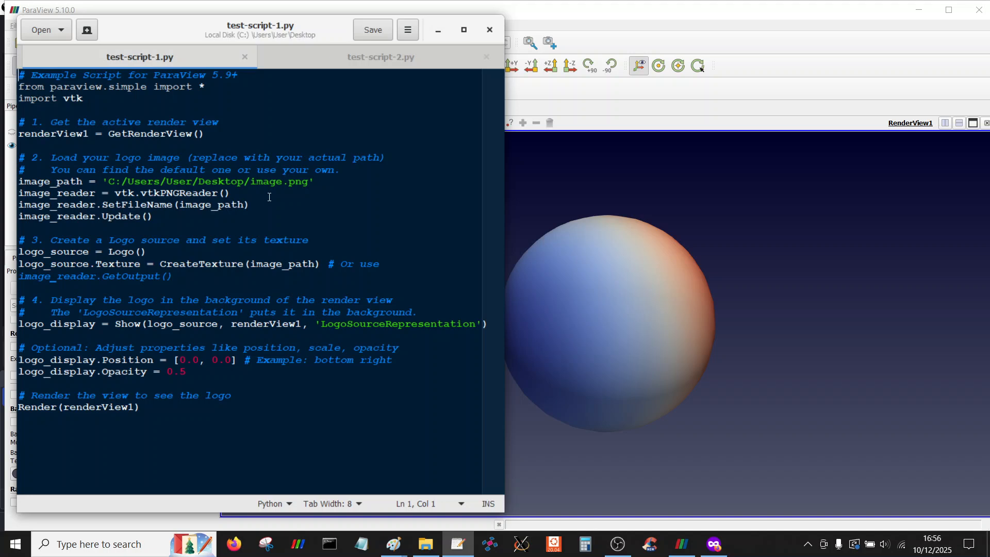
pyautogui.click(439, 30)
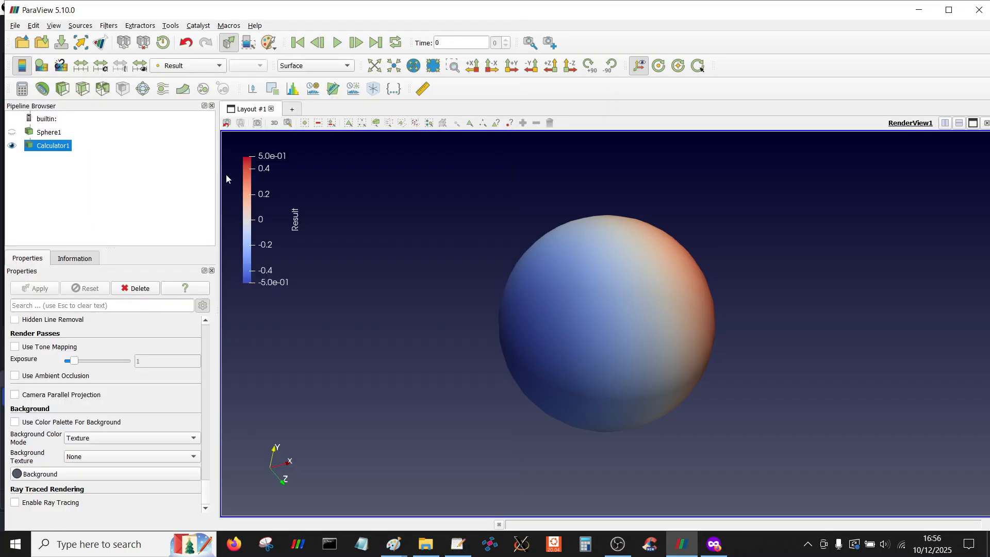
# - Show the Python Shell again and run test-script-1.py from the Desktop
pyautogui.click(54, 26)
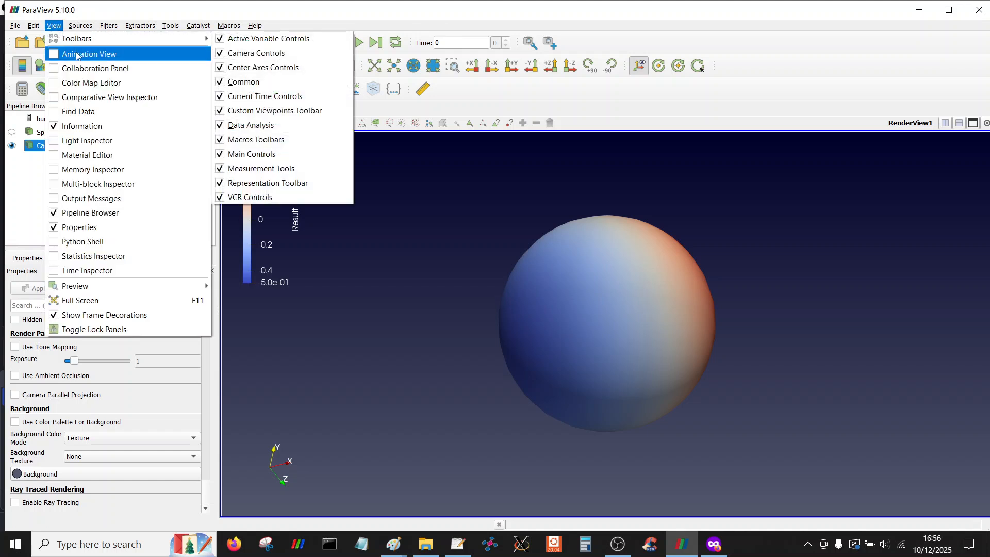
pyautogui.click(85, 242)
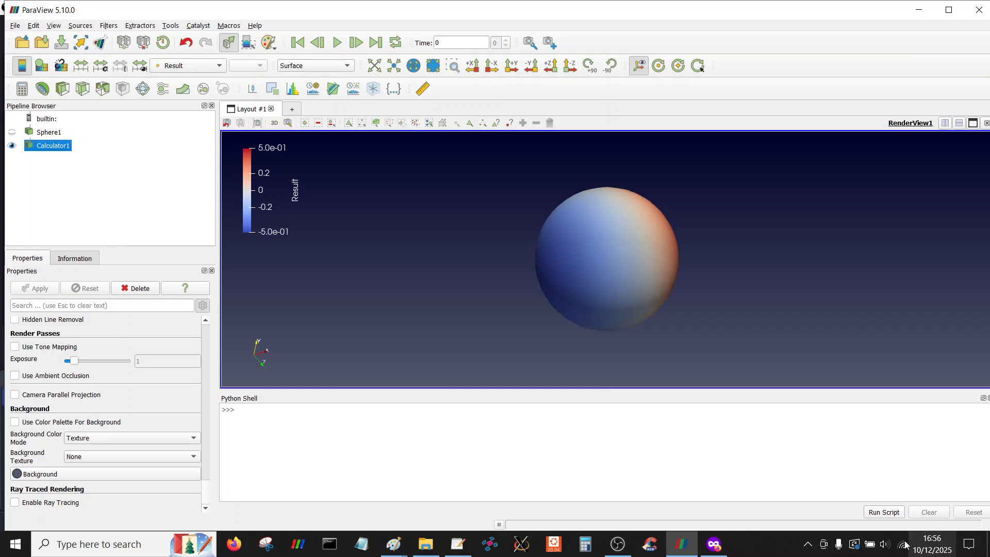
pyautogui.click(884, 513)
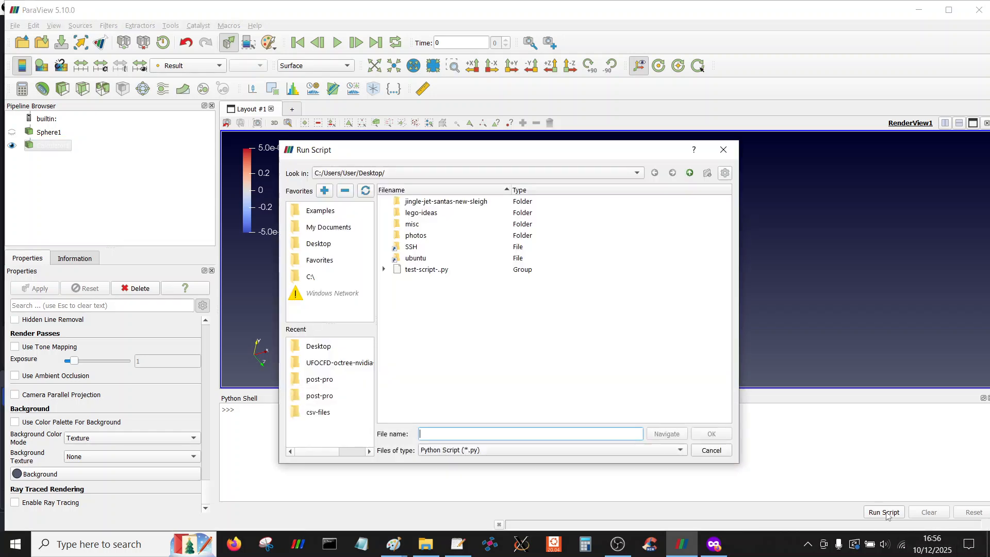
pyautogui.click(383, 269)
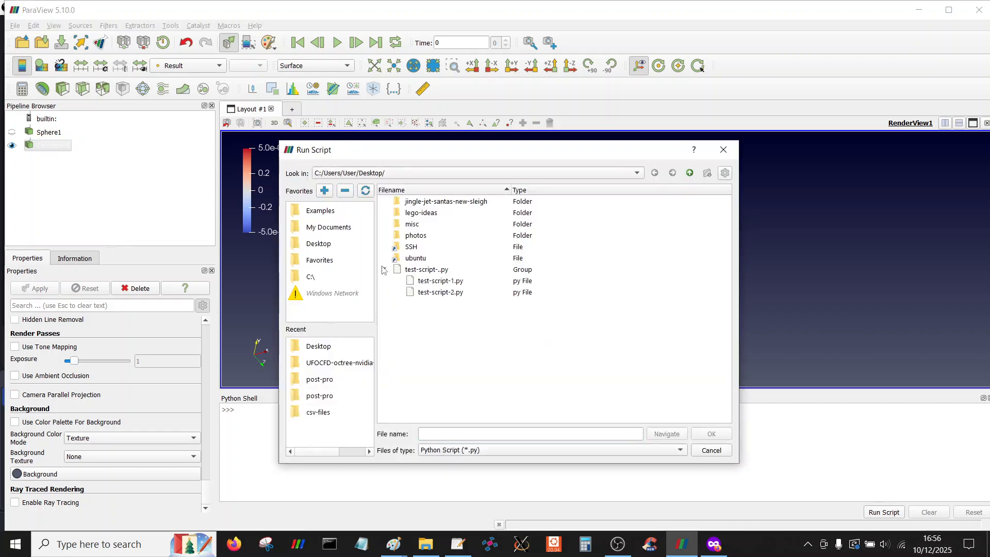
pyautogui.click(424, 280)
pyautogui.doubleClick(424, 281)
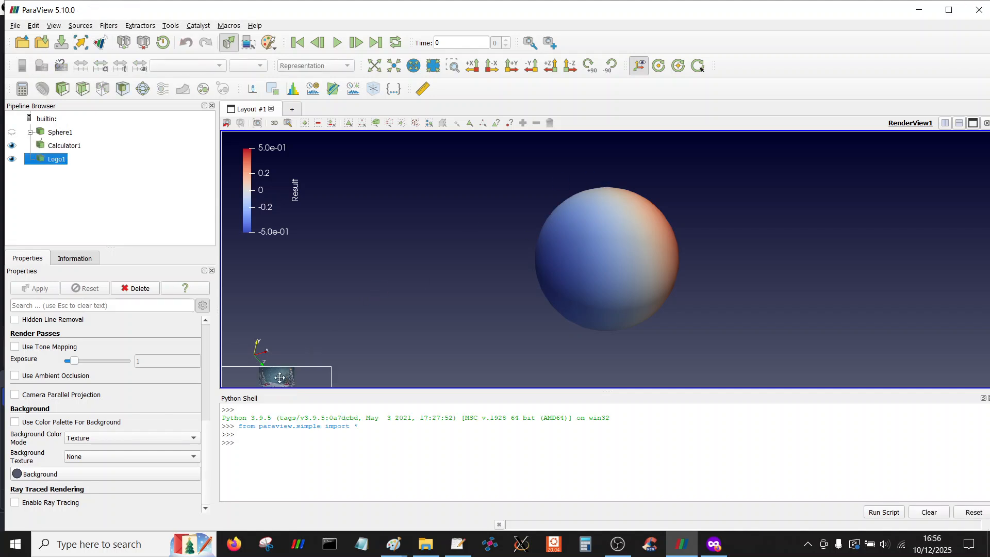
# - Try the logo image at different sizes in the 3D view, then shrink it and place it beside the sphere
pyautogui.moveTo(286, 373); pyautogui.dragTo(339, 215)
pyautogui.moveTo(341, 339); pyautogui.dragTo(548, 285)
pyautogui.moveTo(524, 164); pyautogui.dragTo(521, 153)
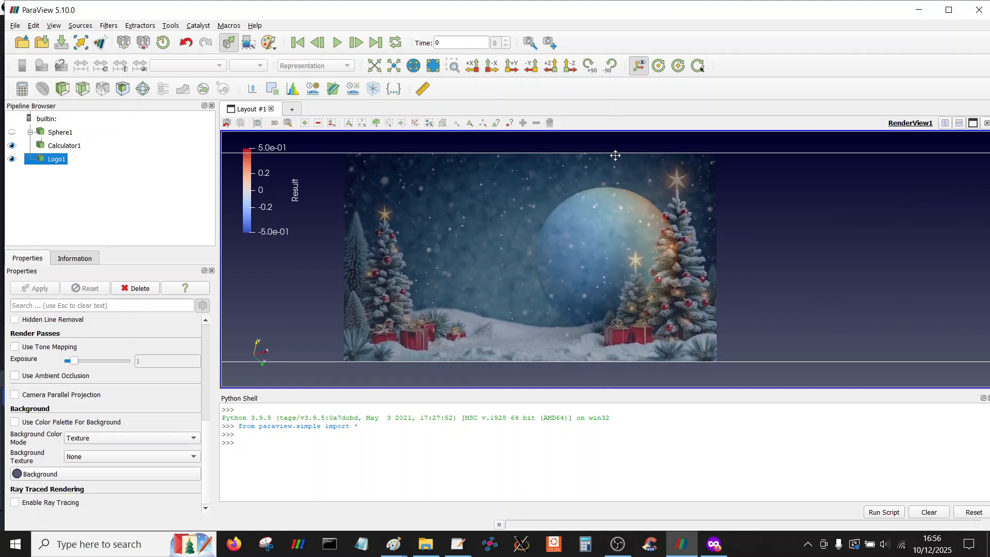
pyautogui.moveTo(615, 153); pyautogui.dragTo(614, 233)
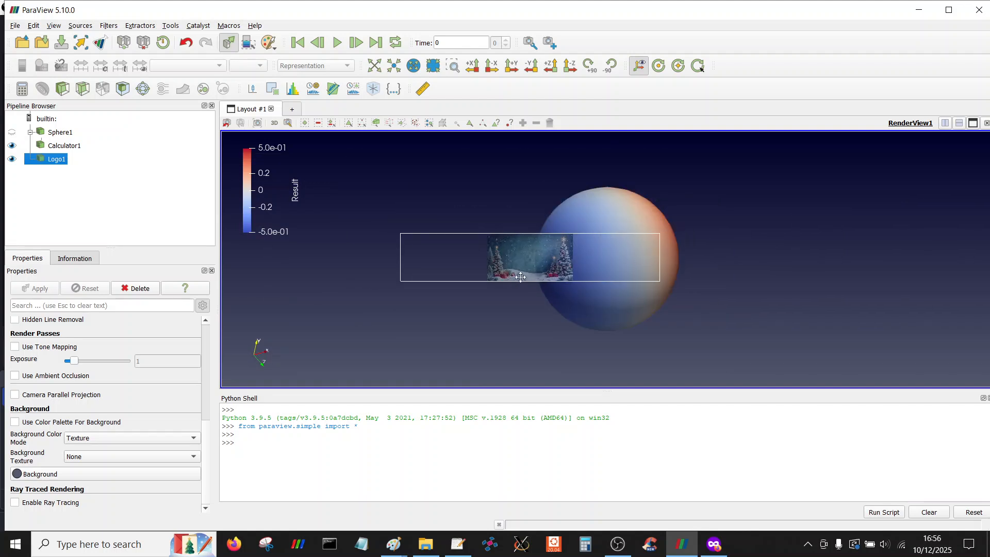
pyautogui.moveTo(533, 263); pyautogui.dragTo(420, 302)
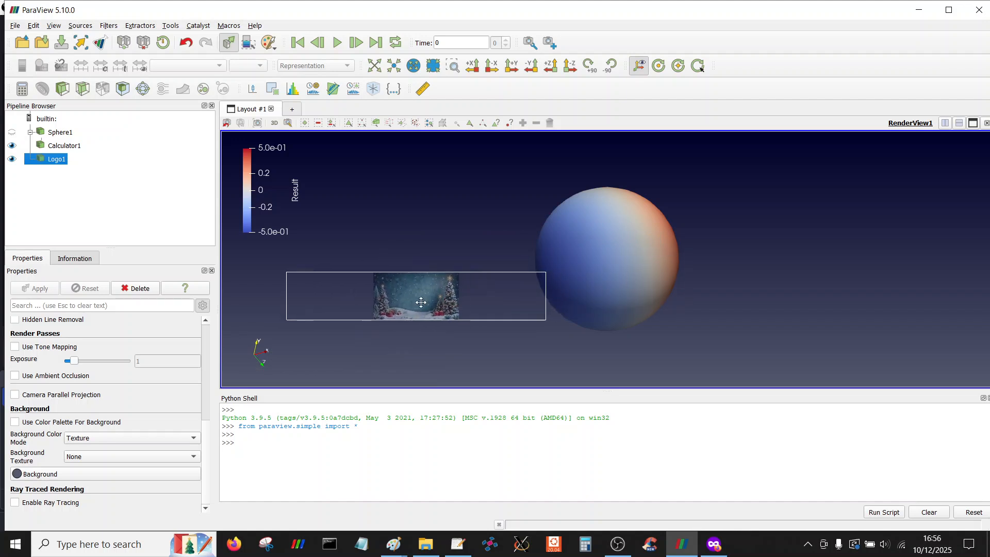
# - Set the Logo1 image's opacity to 1 and move it below the colour legend in the 3D view
pyautogui.scroll(10, 208, 456)
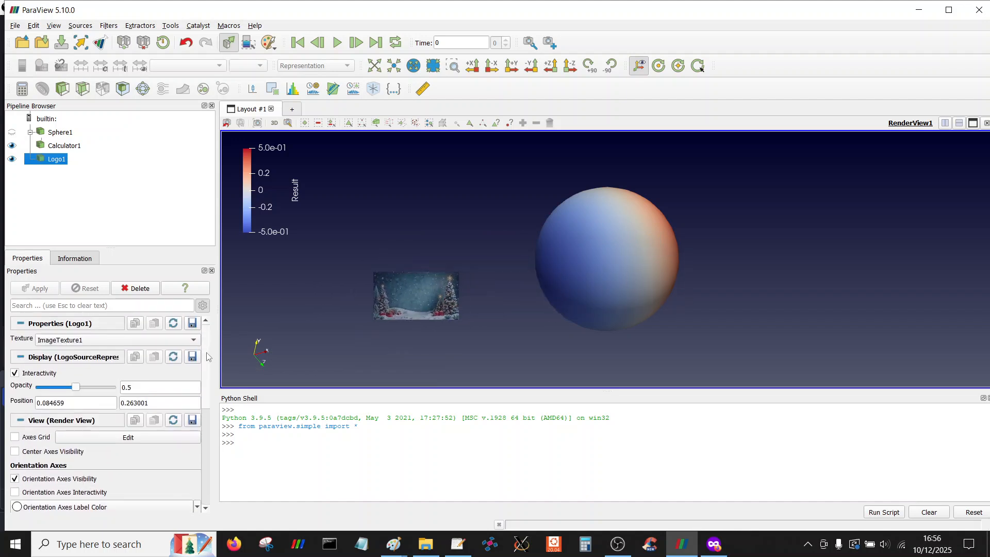
pyautogui.click(107, 386)
pyautogui.doubleClick(106, 386)
pyautogui.doubleClick(105, 388)
pyautogui.moveTo(434, 287); pyautogui.dragTo(312, 293)
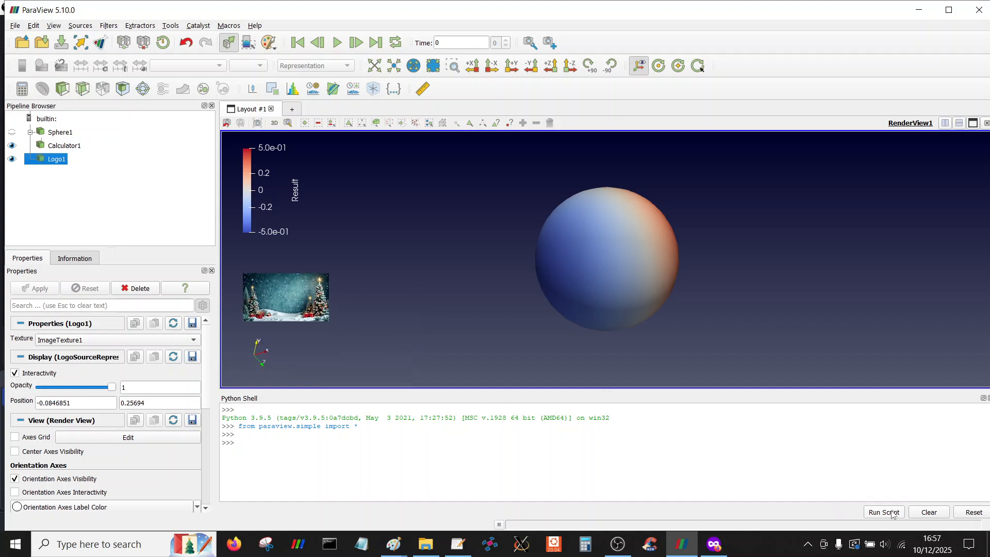
# - Review test-script-2.py in the text editor, return to ParaView and run that script from the Desktop
pyautogui.click(472, 554)
pyautogui.click(381, 58)
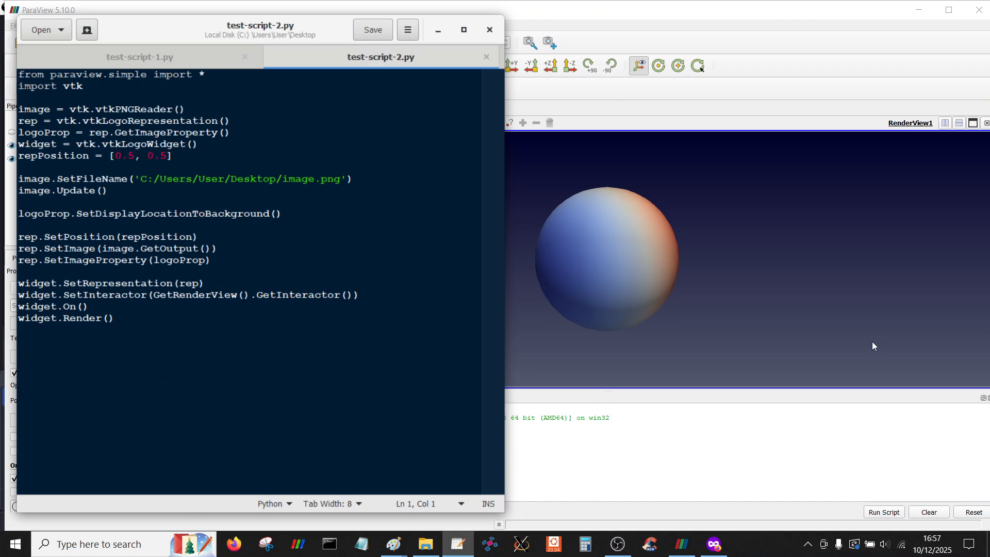
pyautogui.click(898, 513)
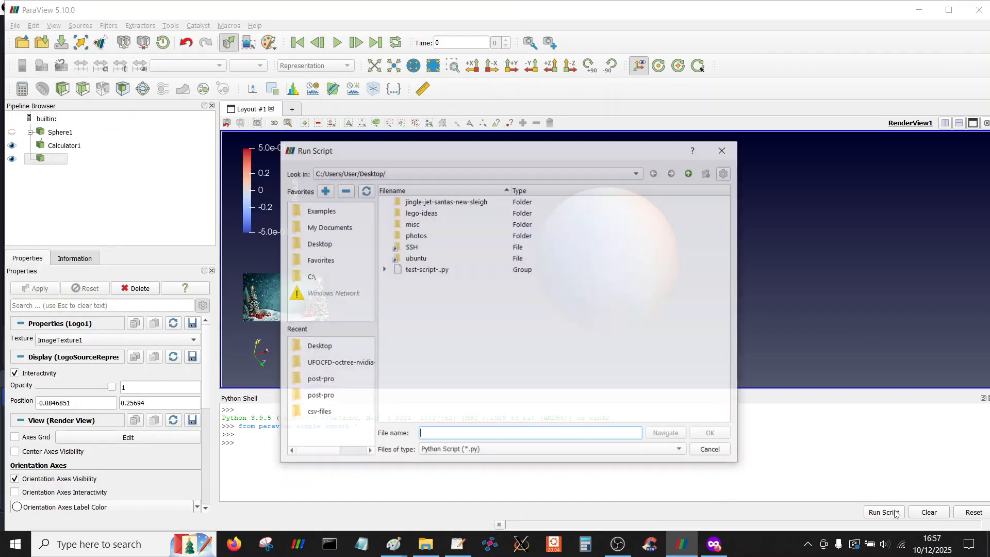
pyautogui.click(384, 269)
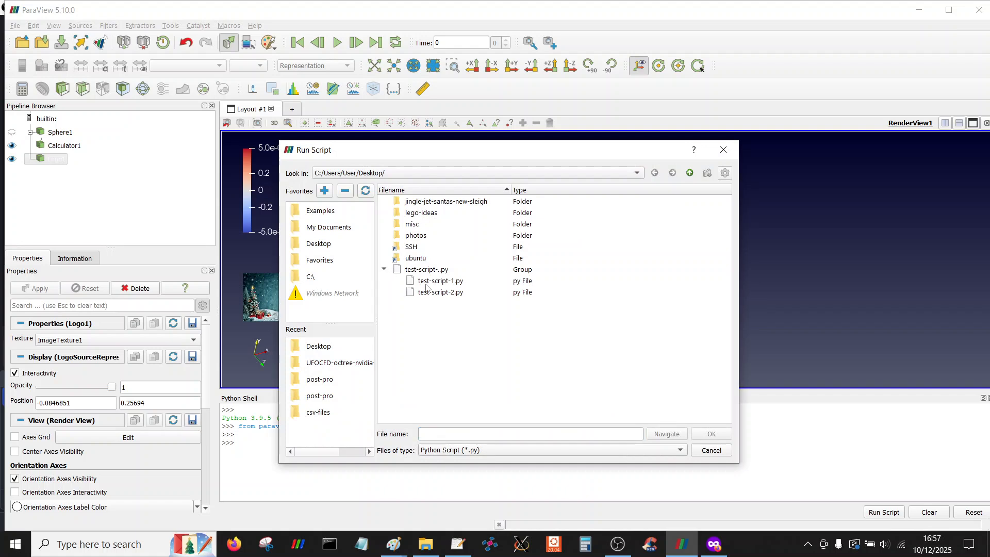
pyautogui.doubleClick(432, 292)
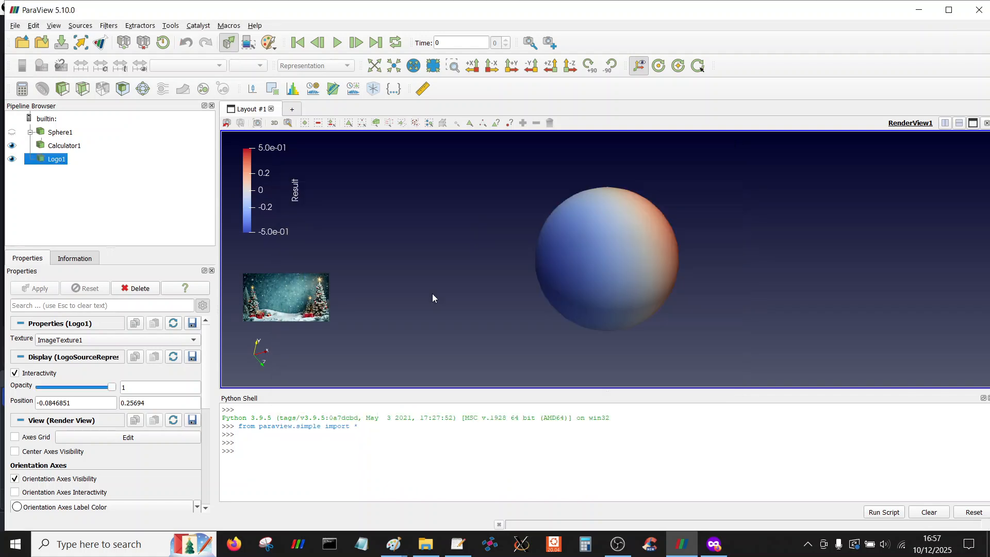
# - Hide Calculator1 and delete Logo1 from the pipeline
pyautogui.click(12, 146)
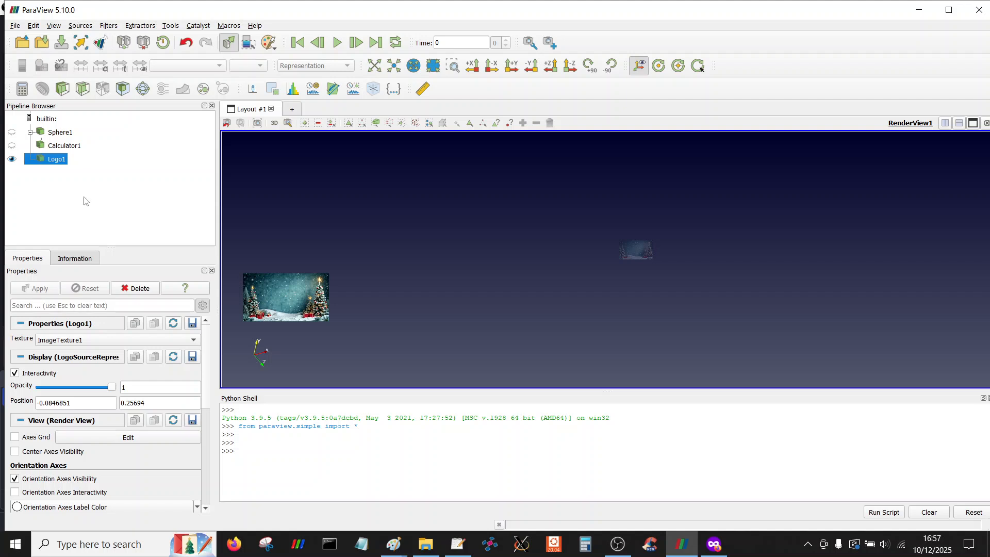
pyautogui.click(149, 289)
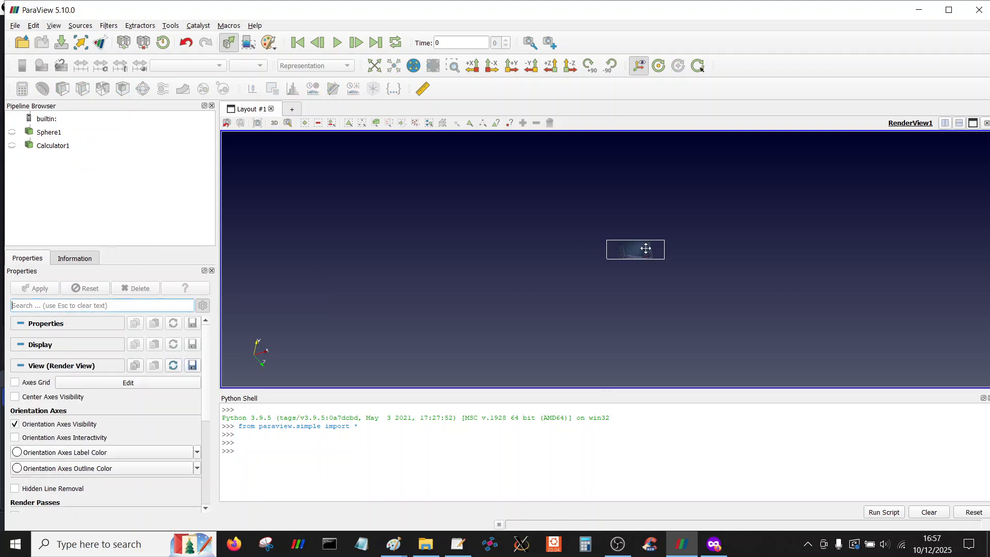
# - Enlarge and reposition the remaining logo image across most of the 3D view, and show Calculator1 again in front of it
pyautogui.moveTo(646, 258); pyautogui.dragTo(628, 355)
pyautogui.moveTo(636, 203); pyautogui.dragTo(572, 211)
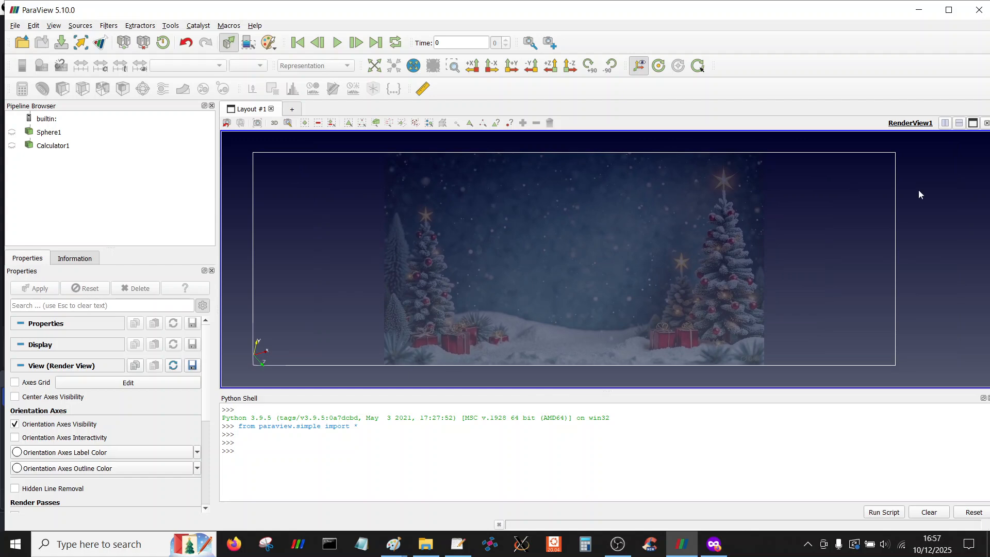
pyautogui.click(12, 146)
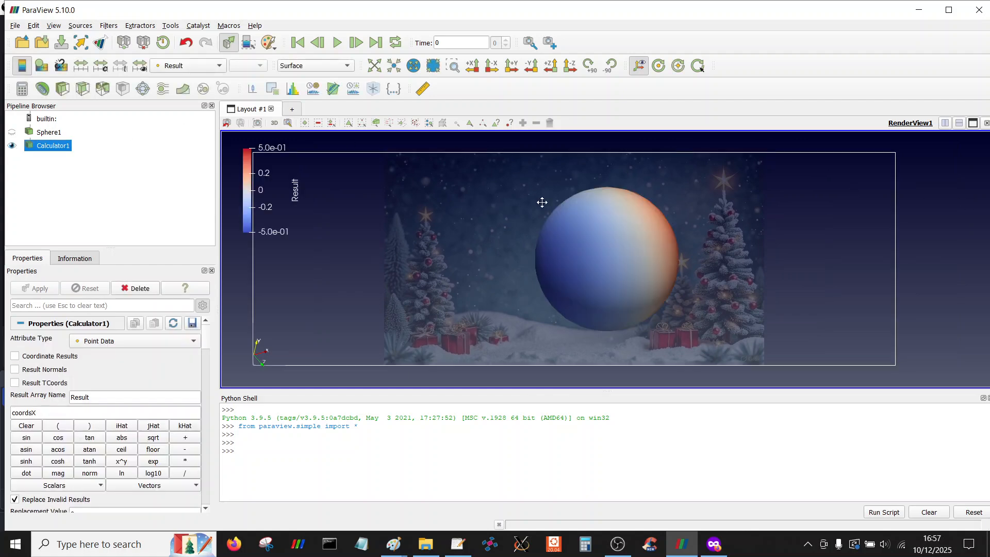
pyautogui.moveTo(951, 165); pyautogui.dragTo(983, 170)
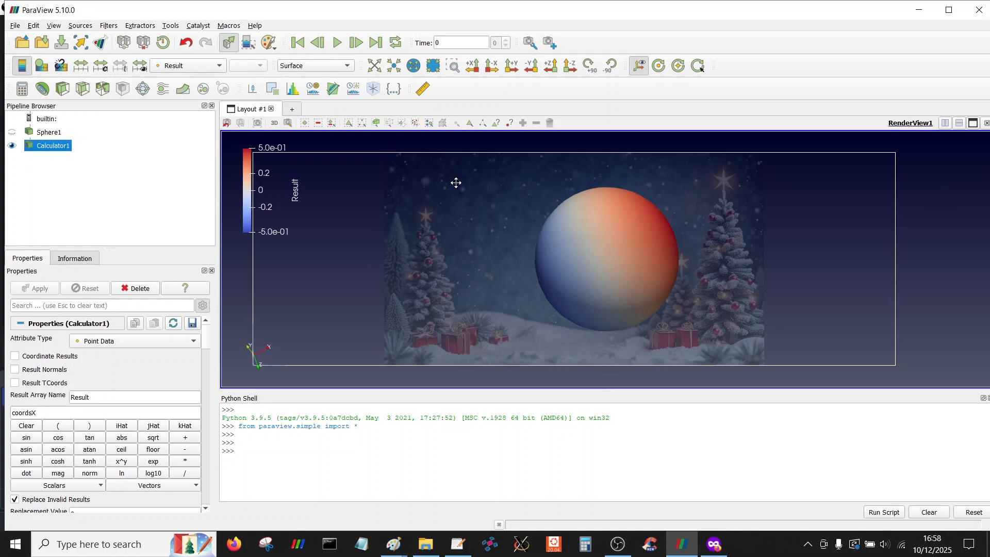
pyautogui.moveTo(499, 247); pyautogui.dragTo(442, 247)
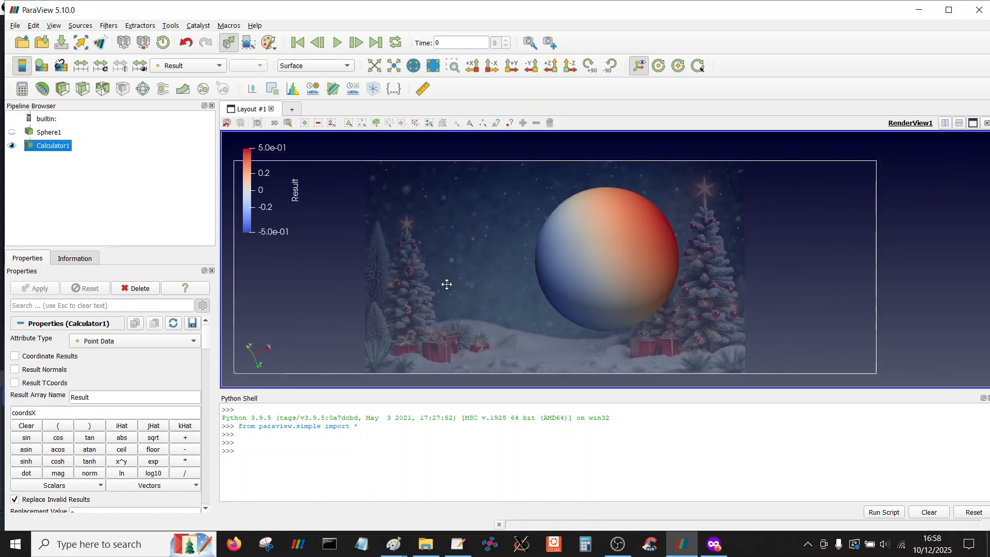
# - Check test-script-2.py in the text editor, return to ParaView and move the image so it is roughly centred behind the sphere
pyautogui.click(457, 543)
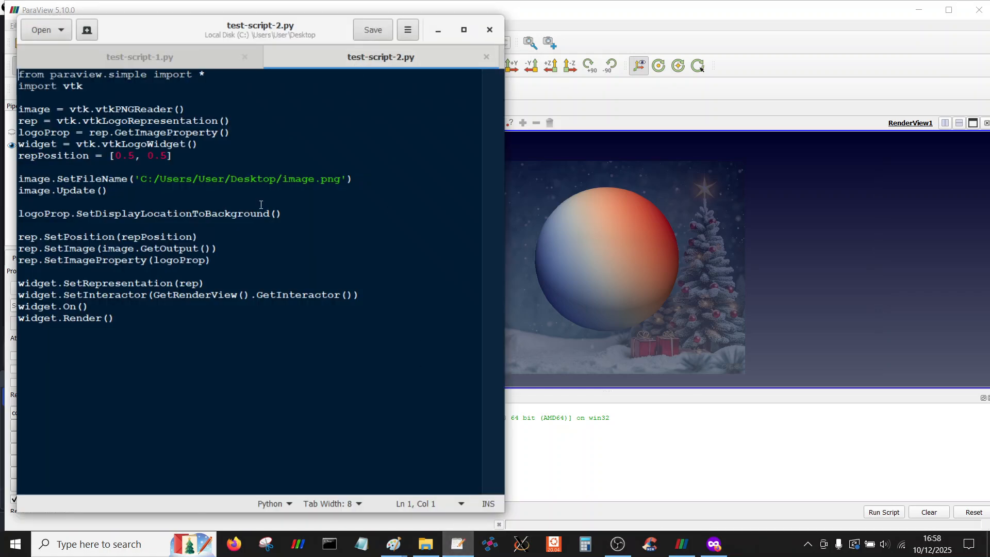
pyautogui.click(438, 30)
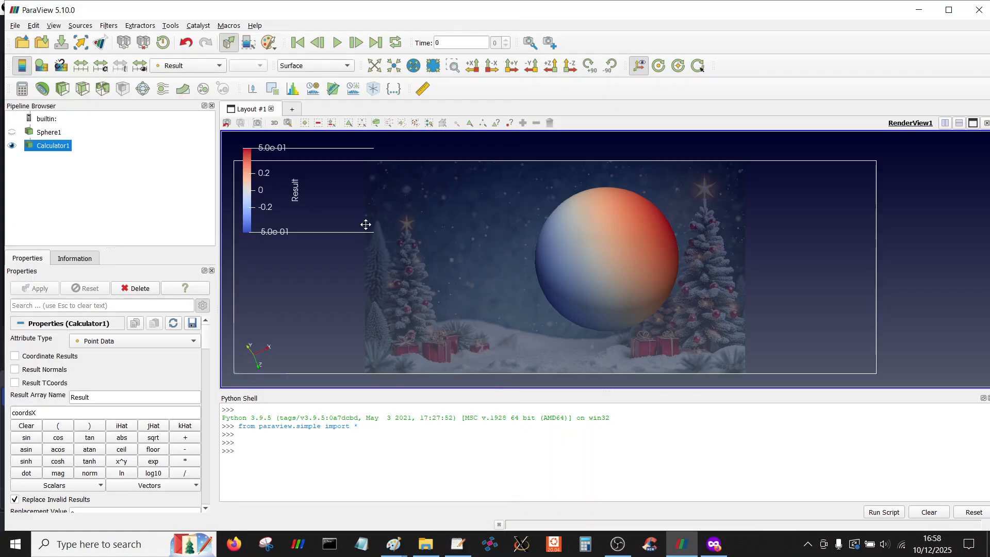
pyautogui.moveTo(647, 237); pyautogui.dragTo(783, 216)
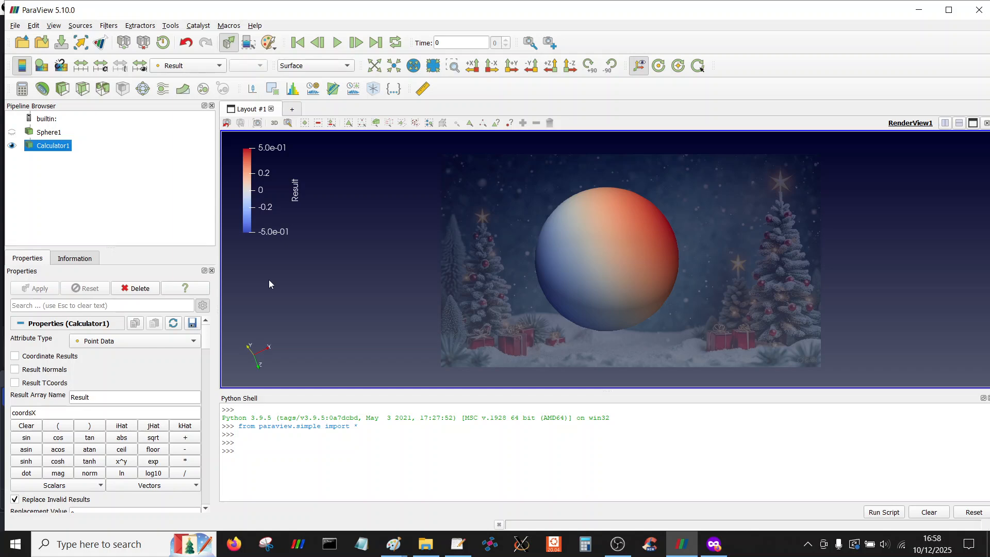
pyautogui.click(618, 548)
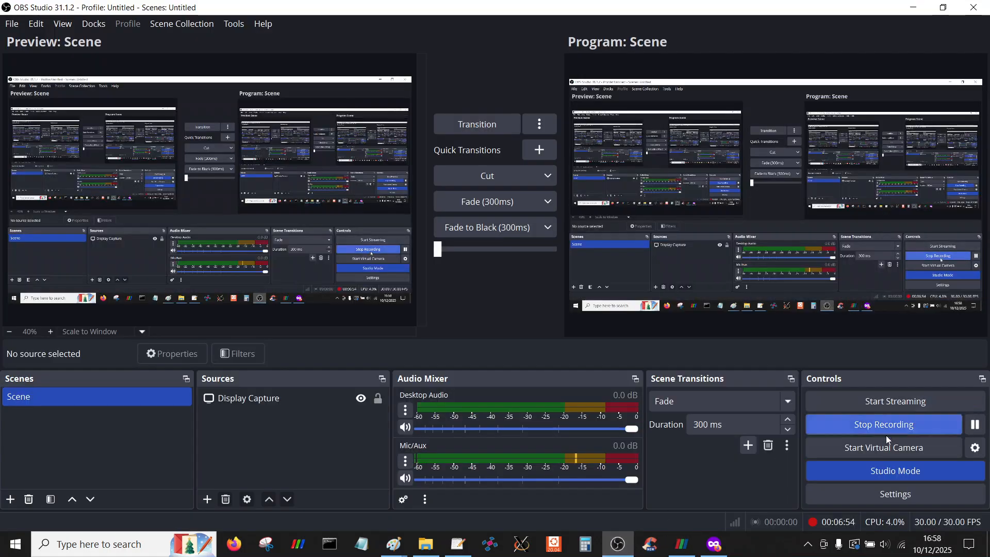